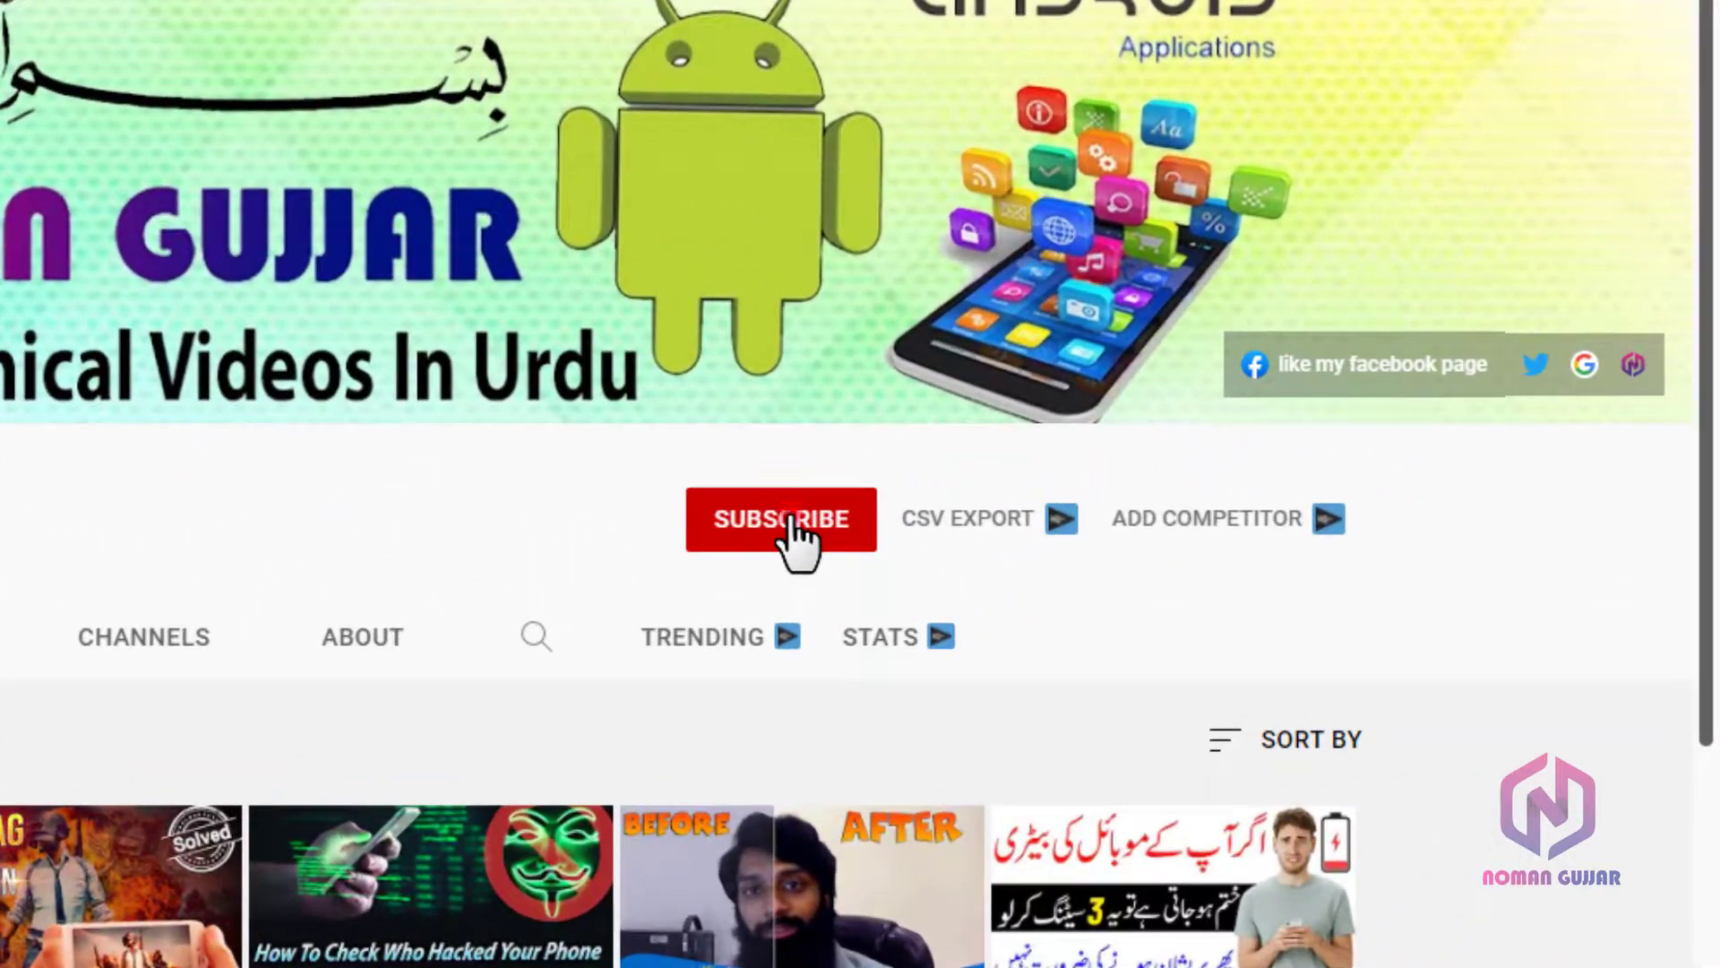
# Subscribe to the YouTube channel and set its notifications to All
pyautogui.click(789, 517)
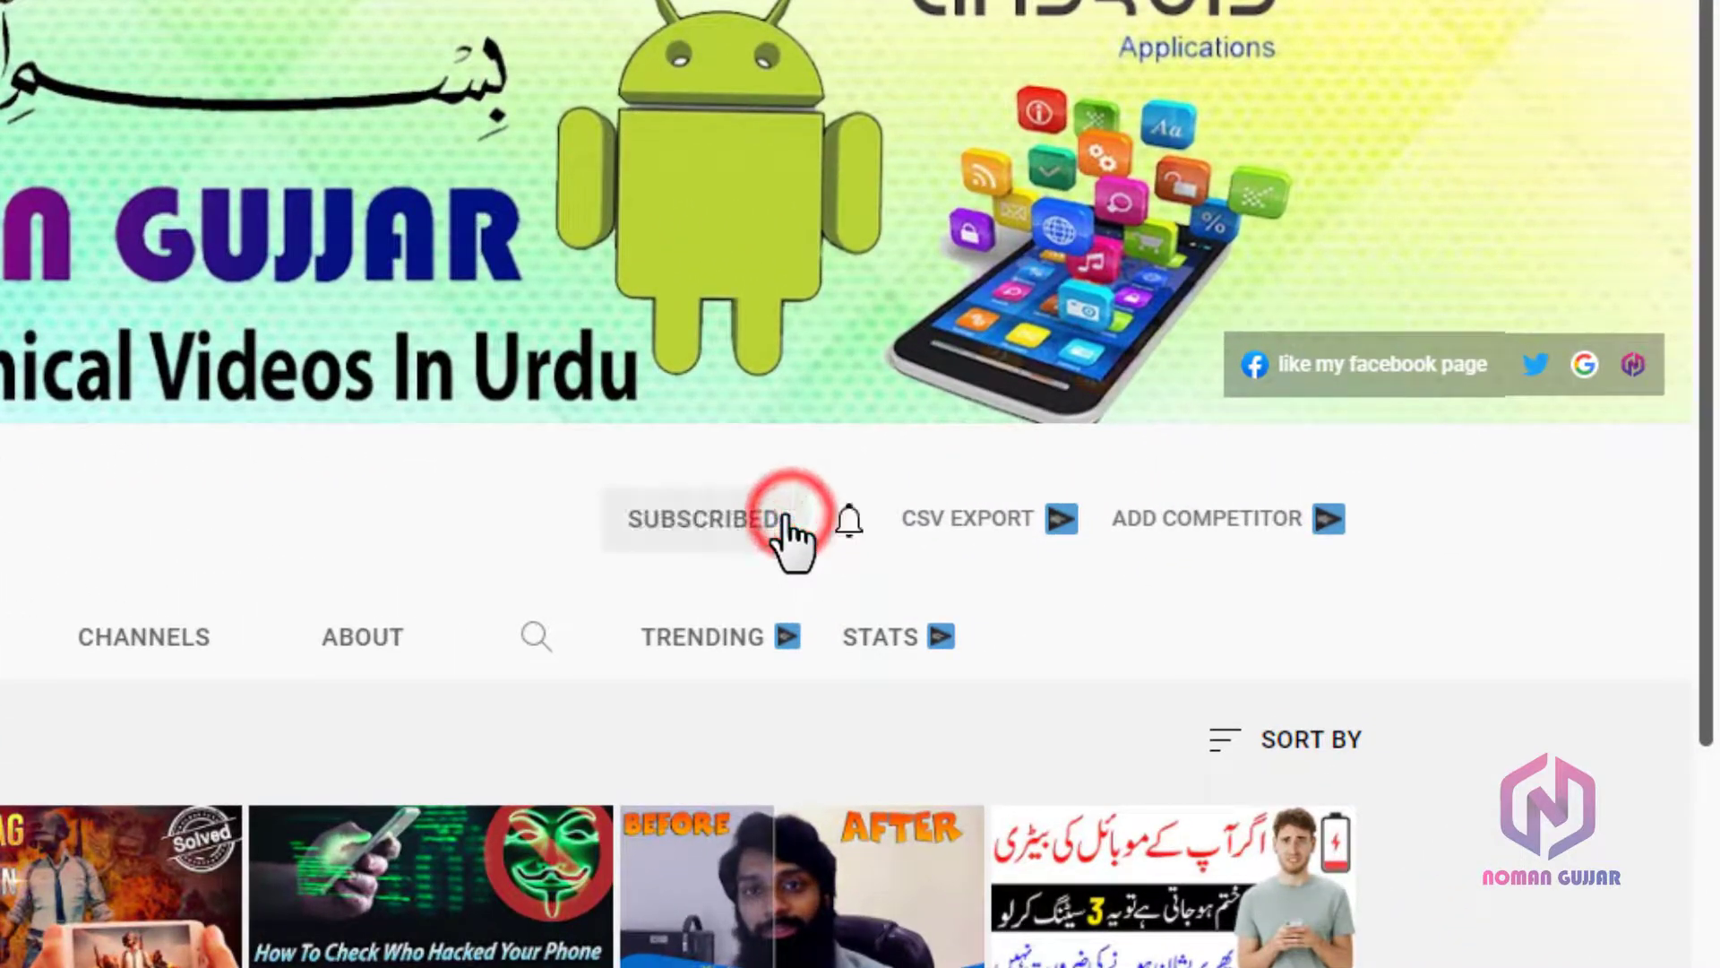
pyautogui.click(849, 511)
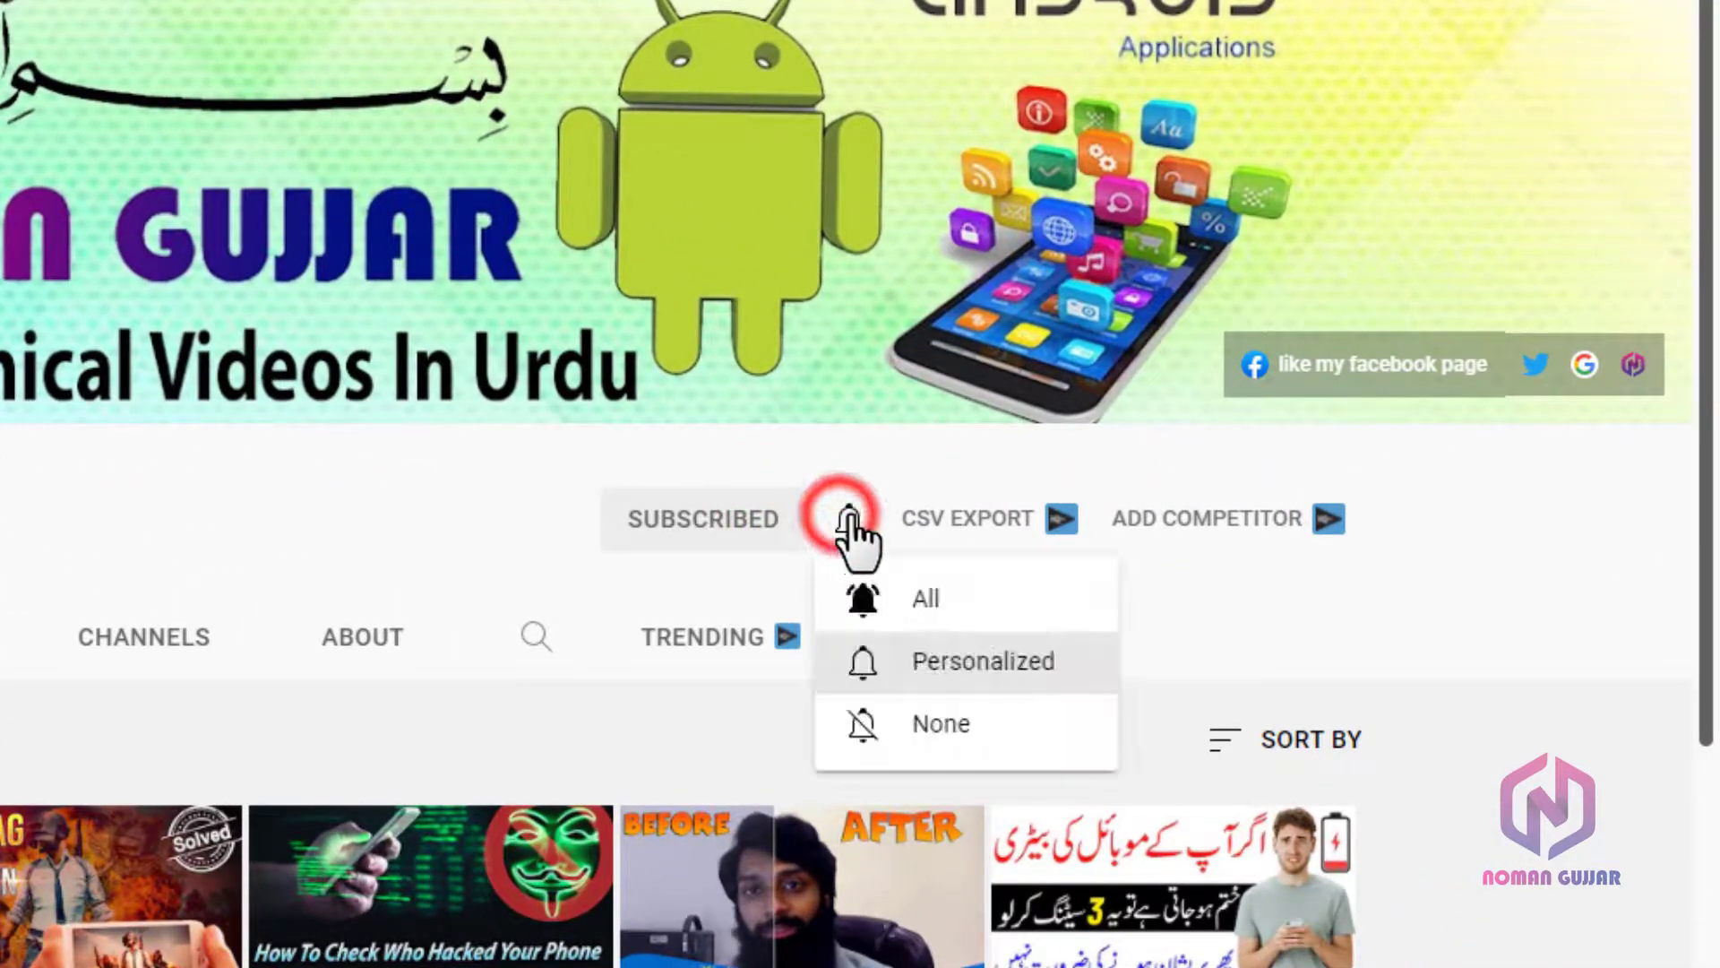
pyautogui.click(1022, 598)
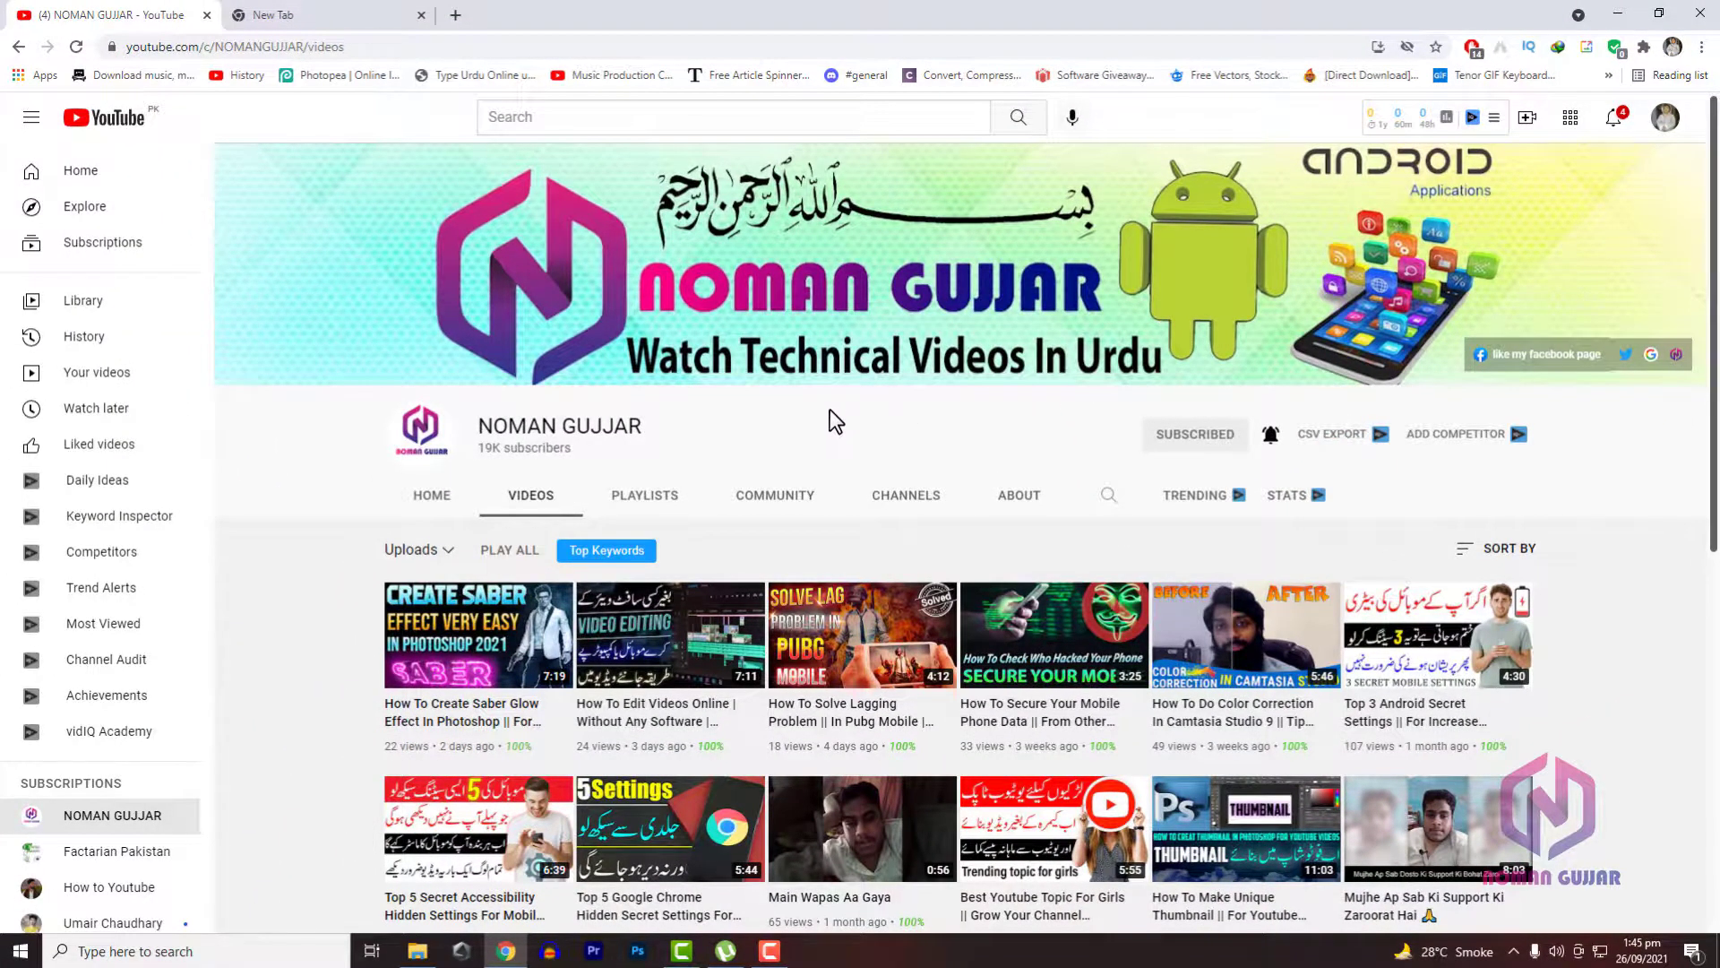
# Search Google for rocksdanister in the other browser tab and open the Lively Wallpaper website from the results
pyautogui.click(253, 9)
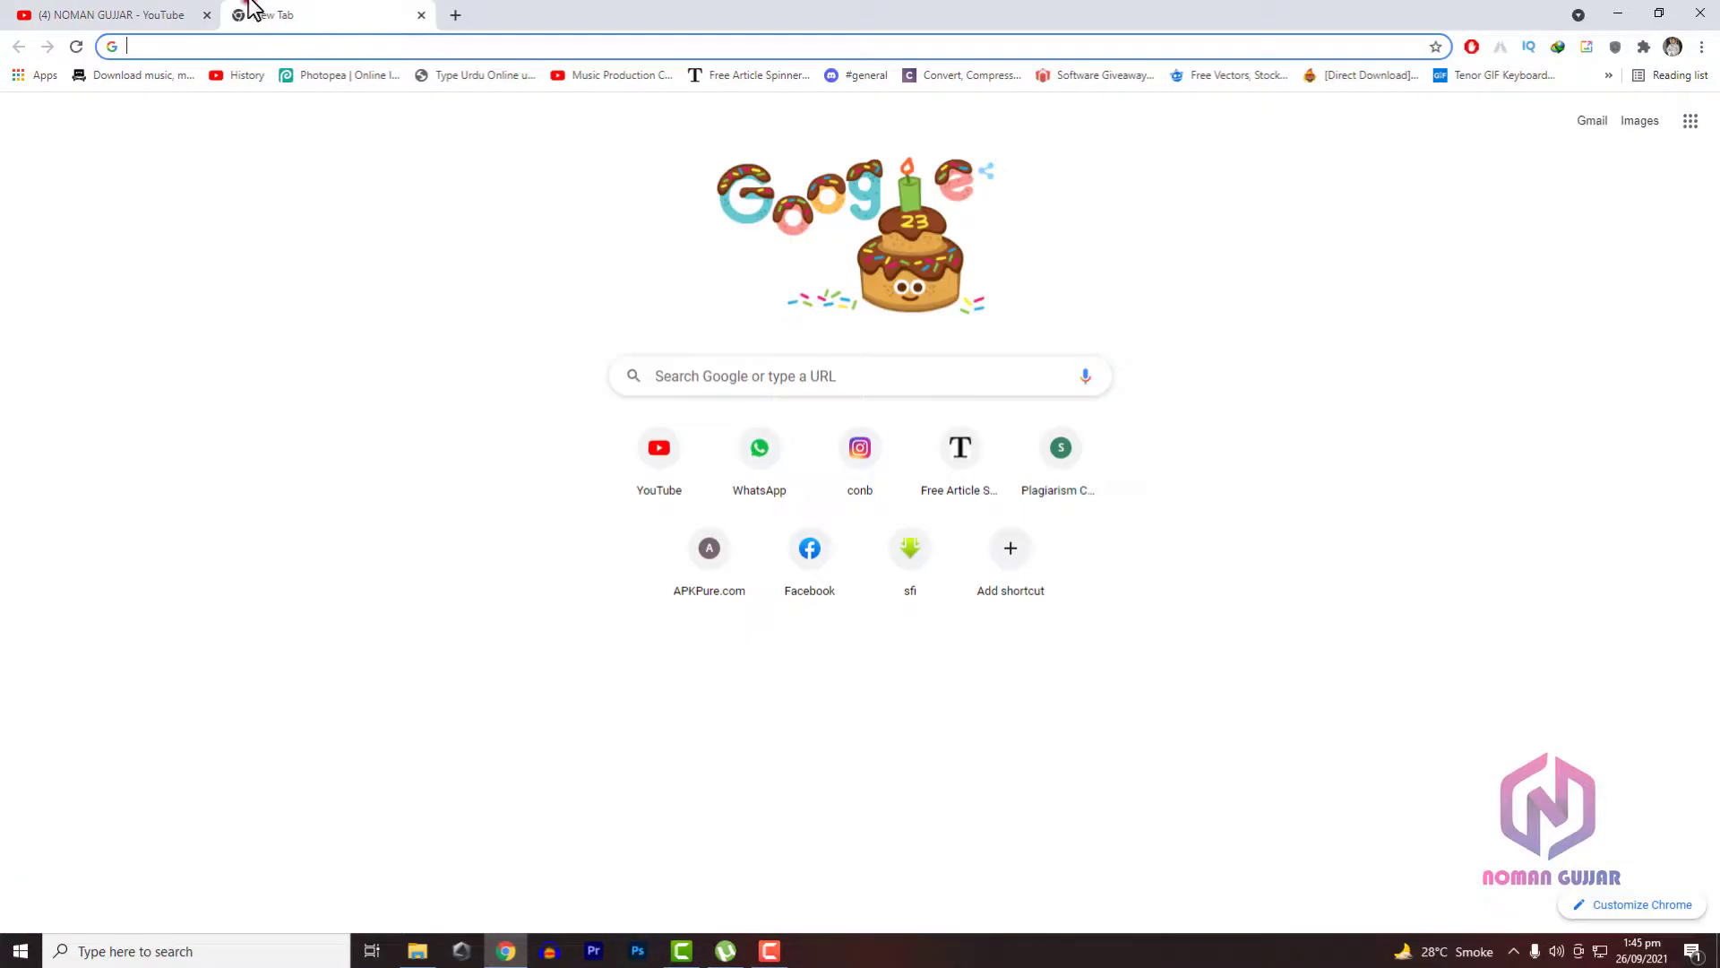
pyautogui.click(175, 44)
pyautogui.press('Escape')
pyautogui.write('roc')
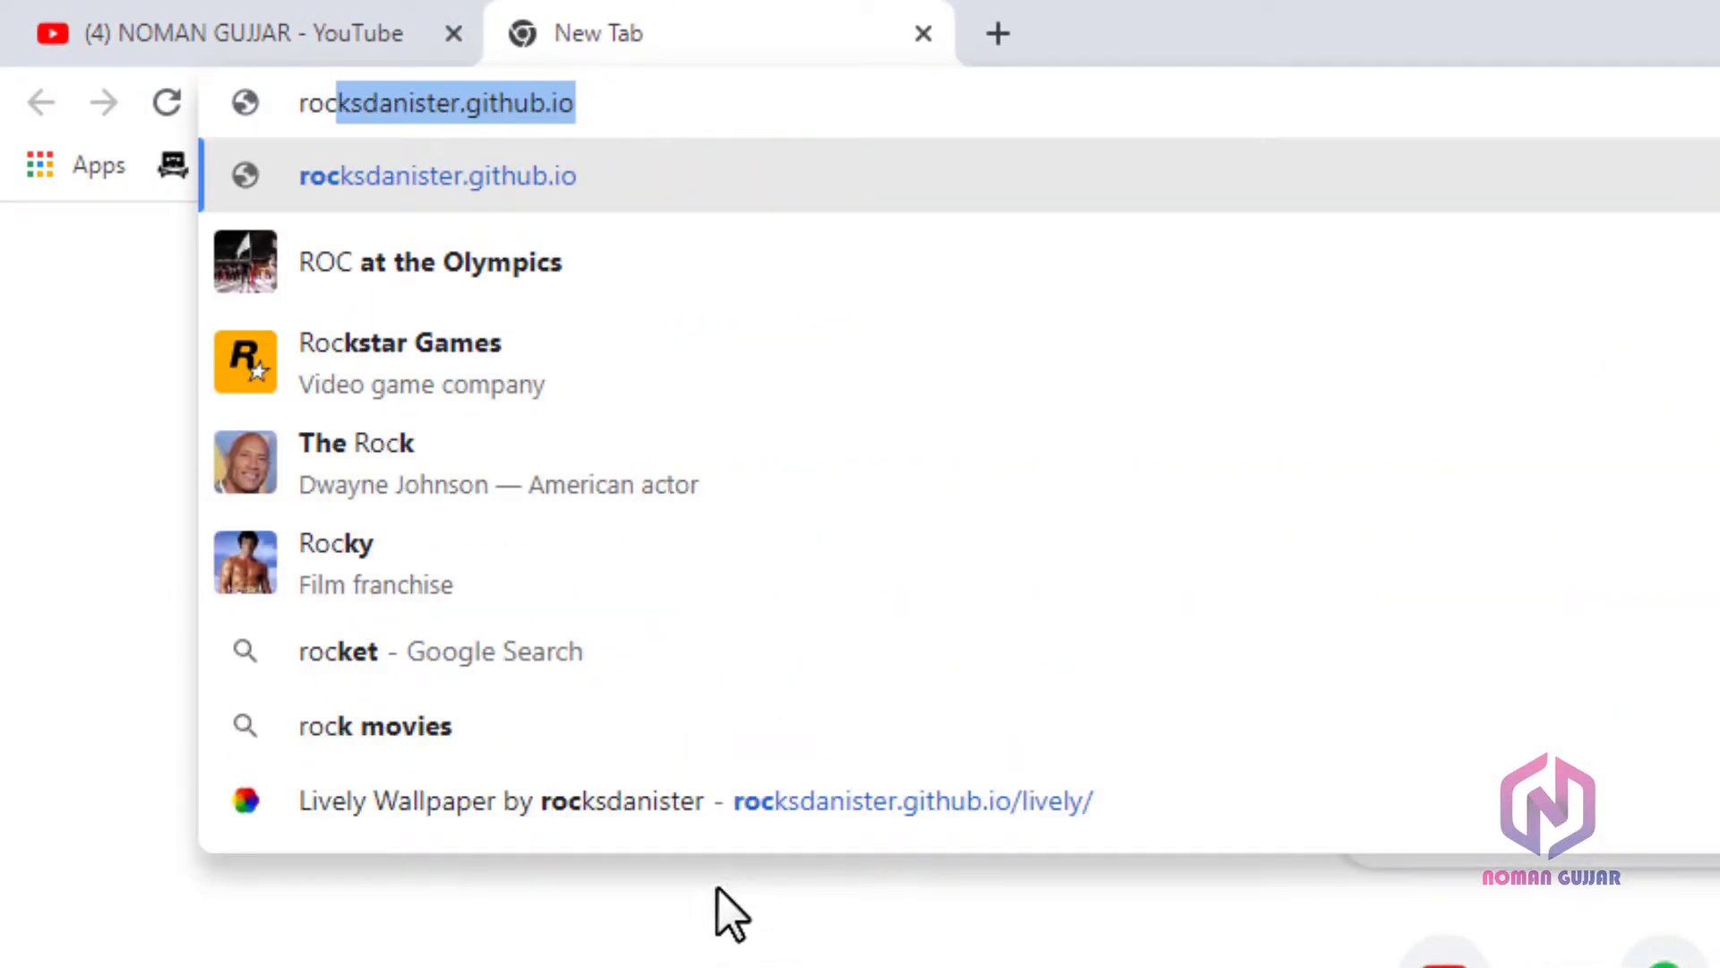
pyautogui.write('kda')
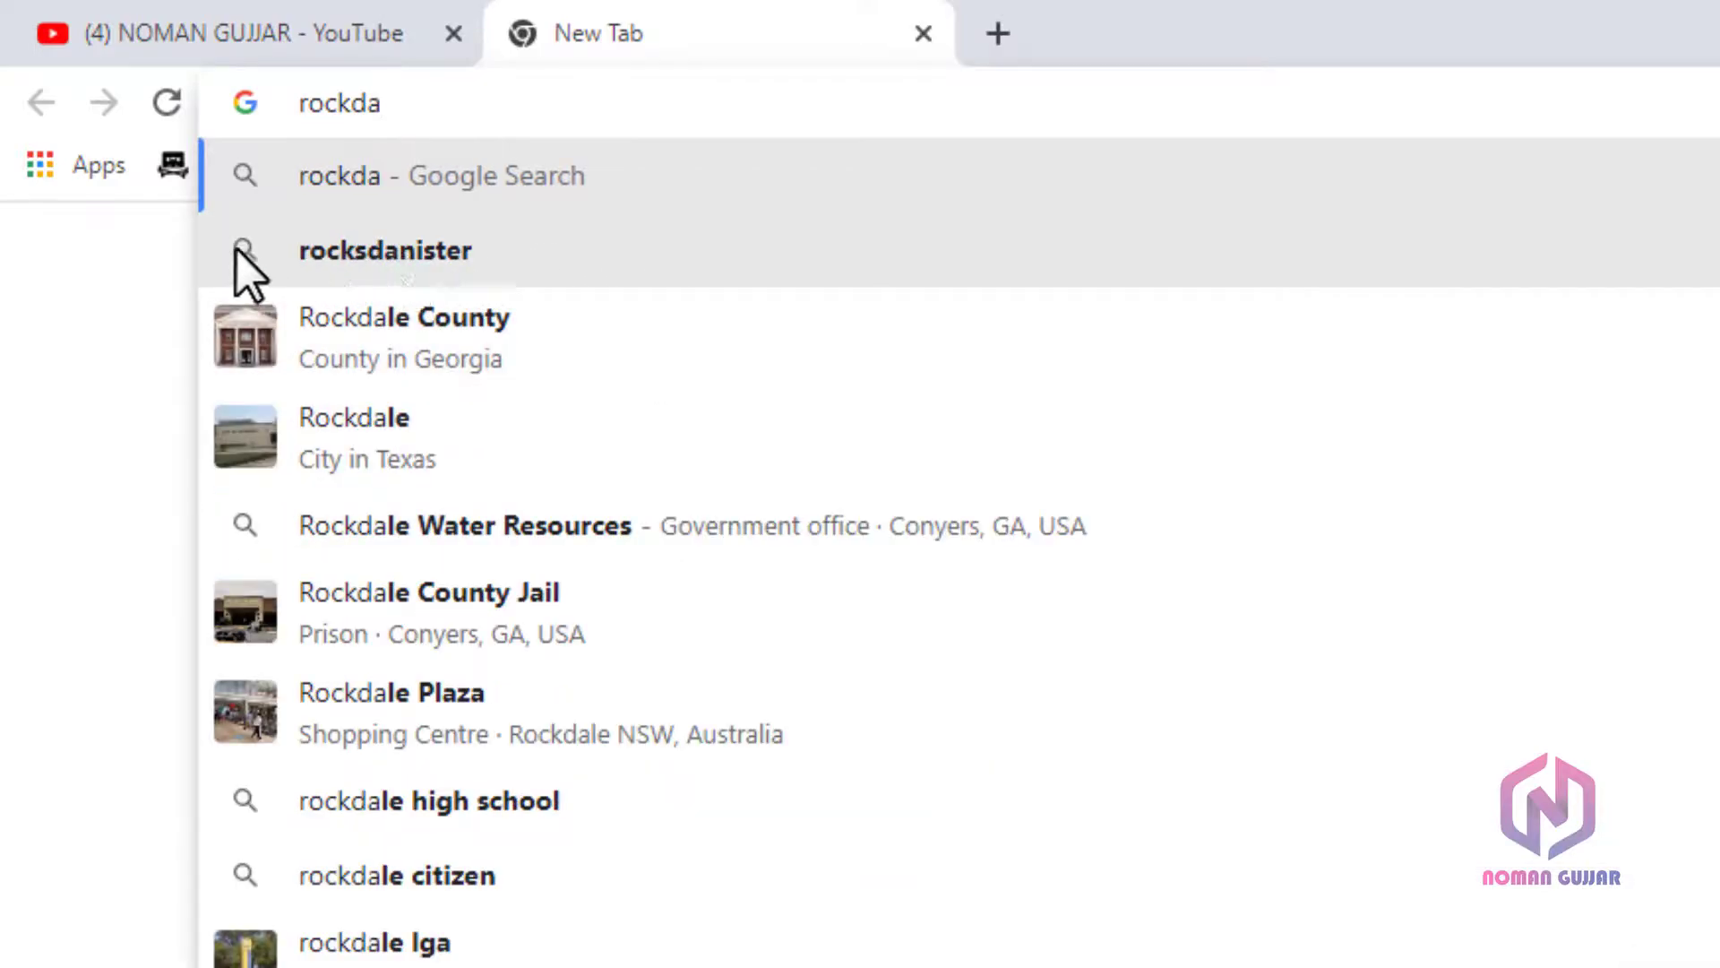
pyautogui.click(318, 260)
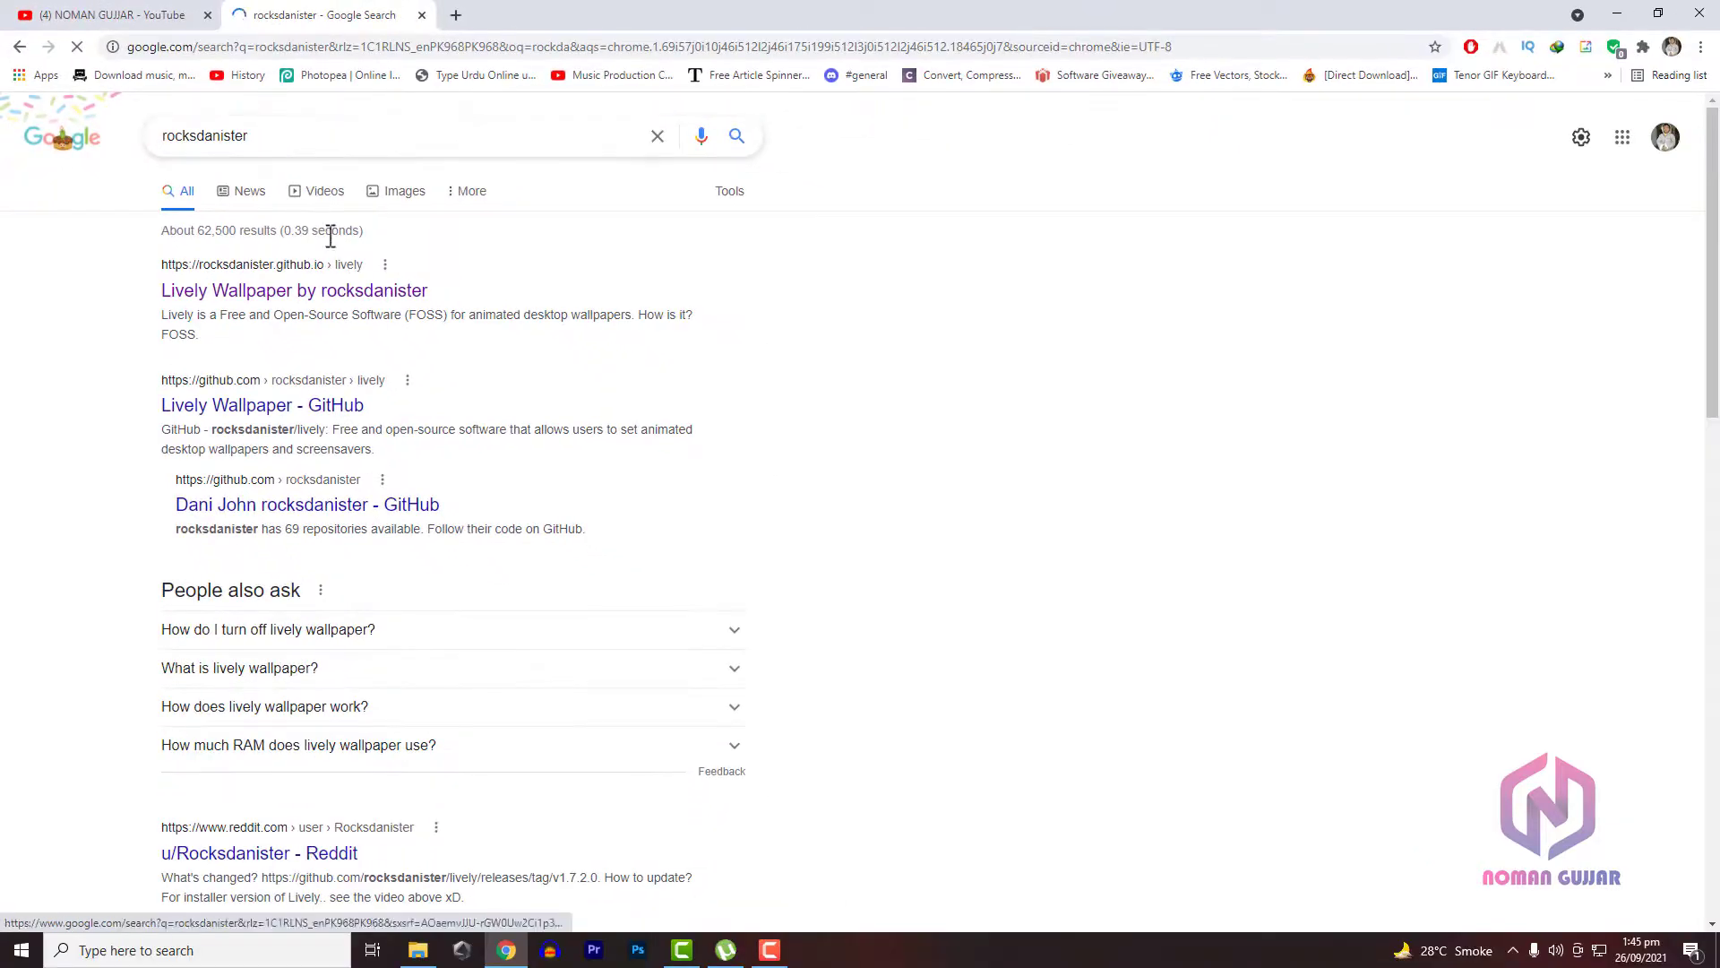
pyautogui.click(210, 295)
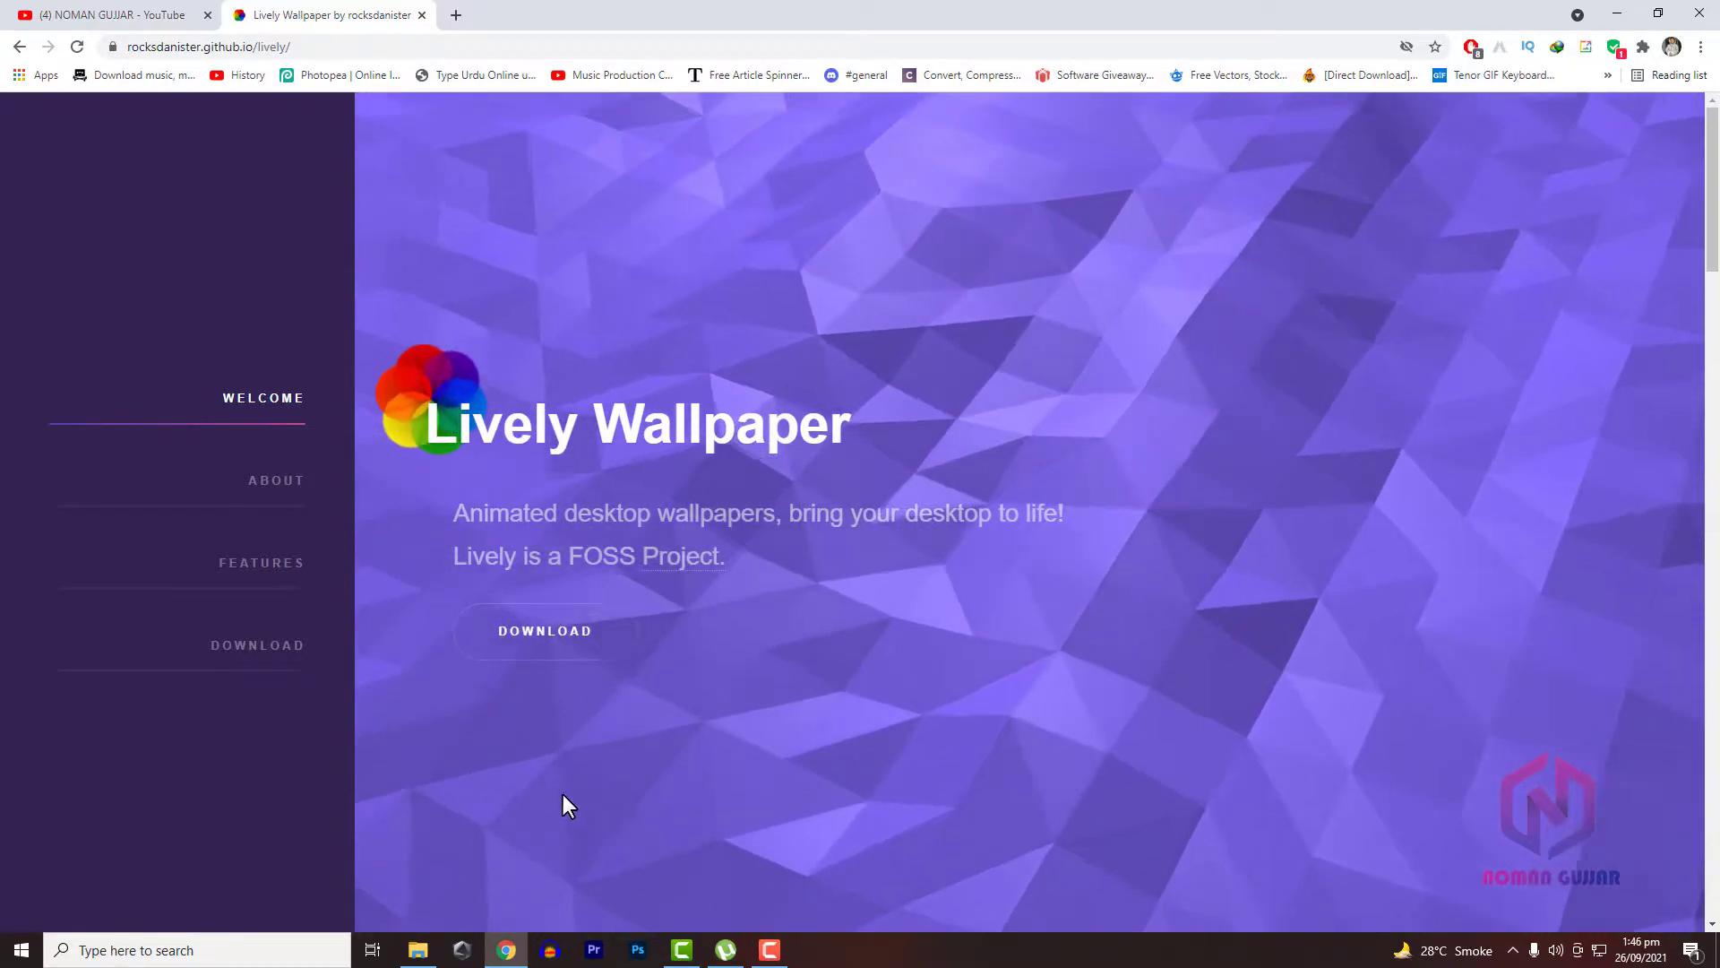
# Download the latest Lively Wallpaper installer, lively_setup_x86_full_v1720.exe, and open the folder containing it
pyautogui.click(520, 645)
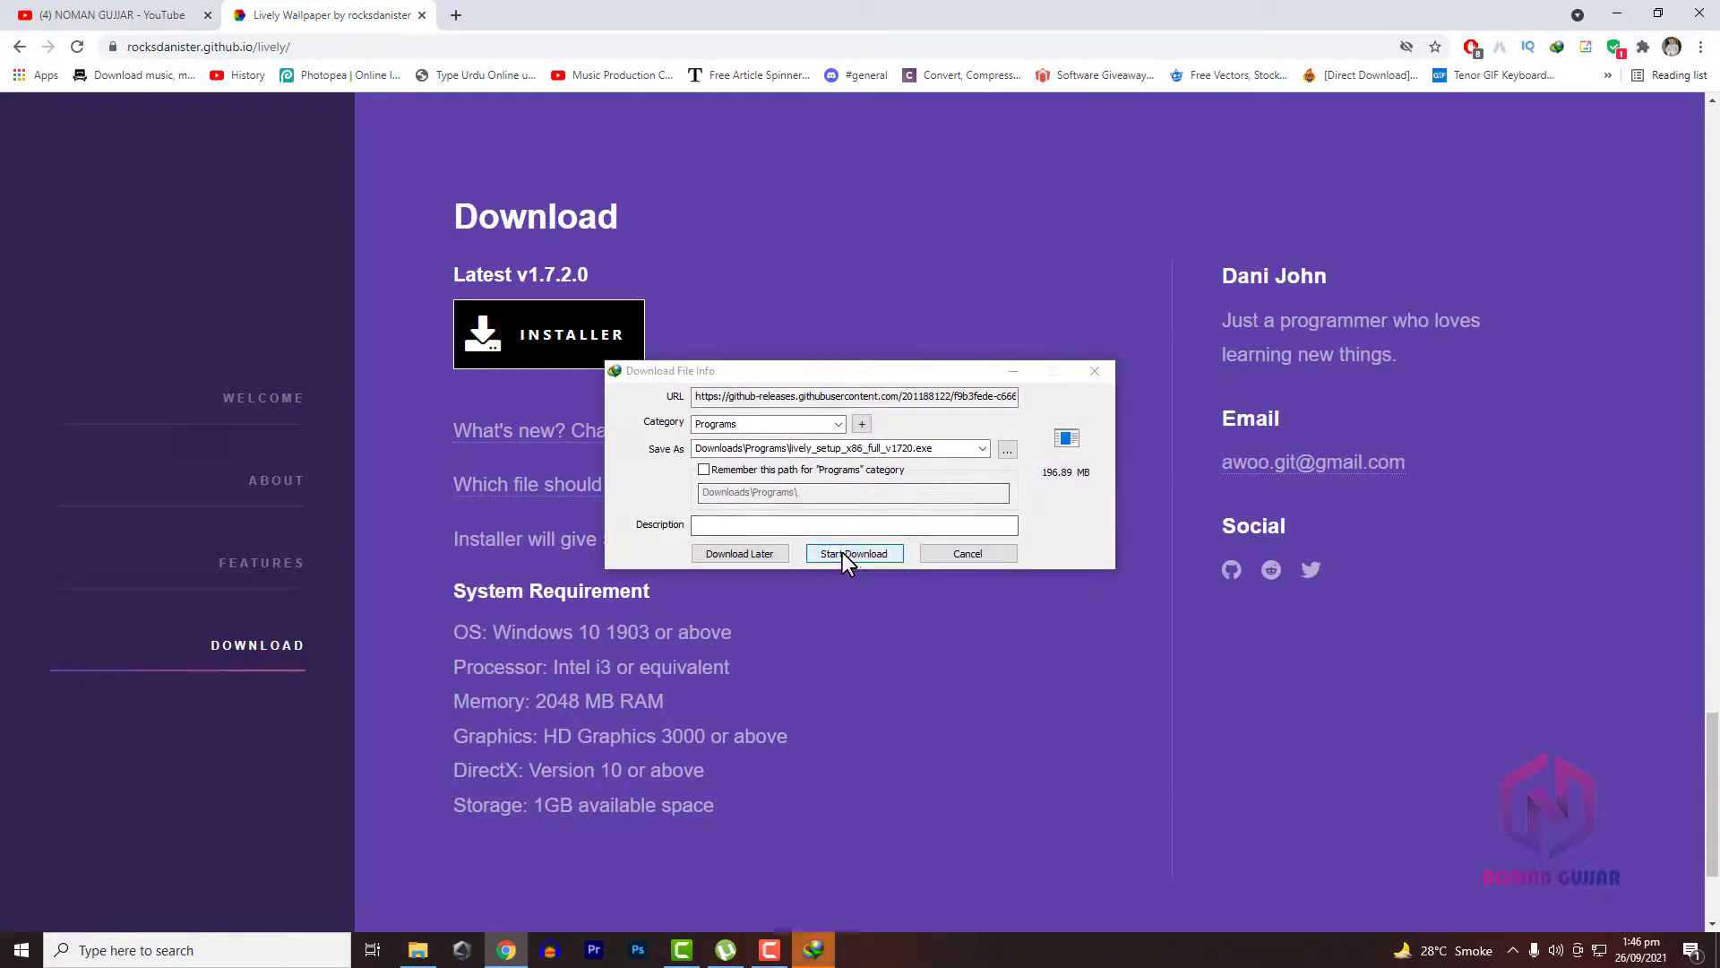
pyautogui.click(843, 553)
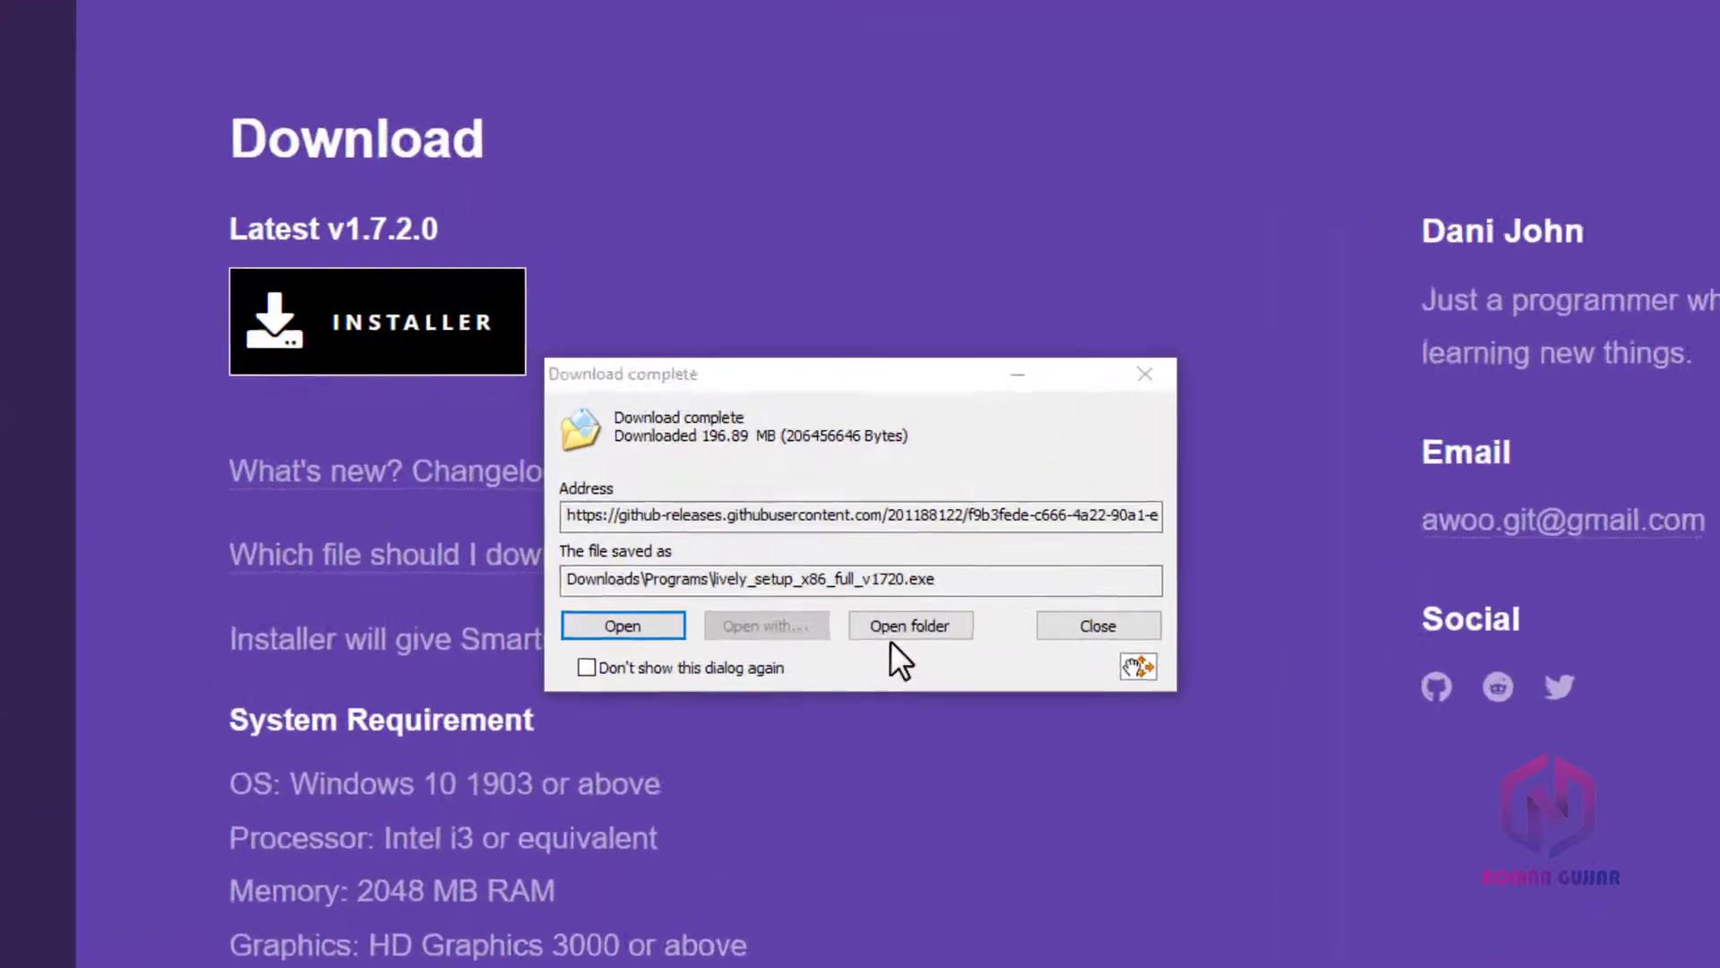
pyautogui.click(866, 534)
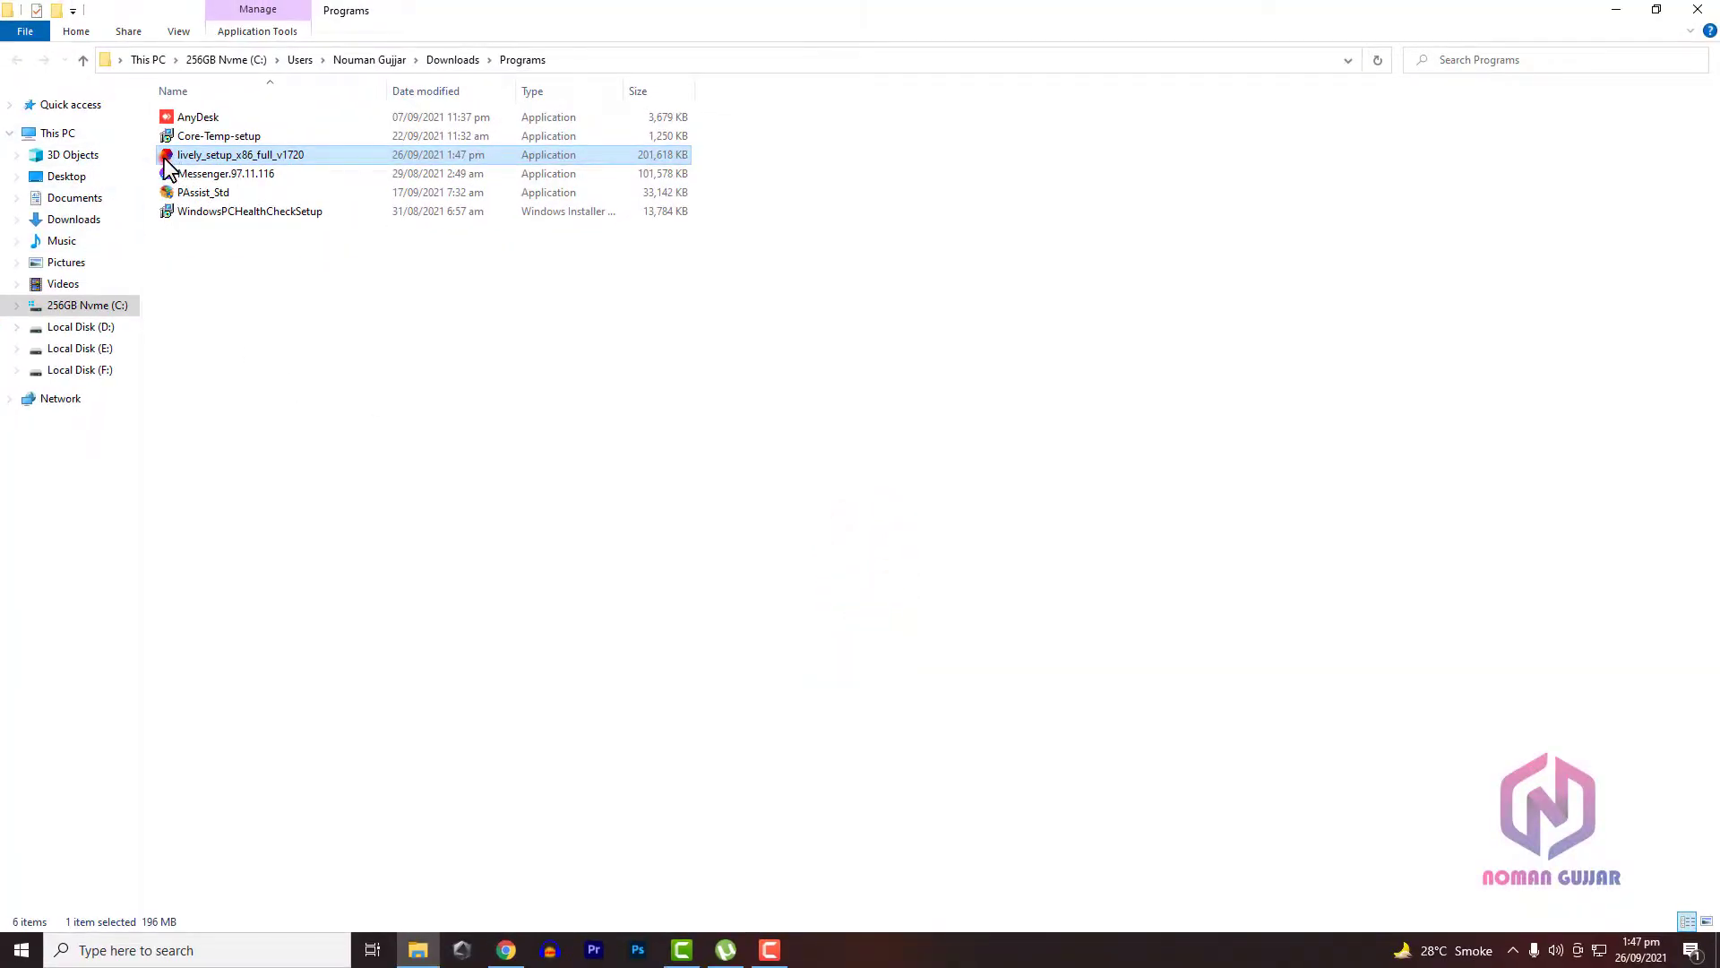
# Run lively_setup_x86_full_v1720 for the current user only, with English as the setup language, and accept the license agreement
pyautogui.doubleClick(169, 164)
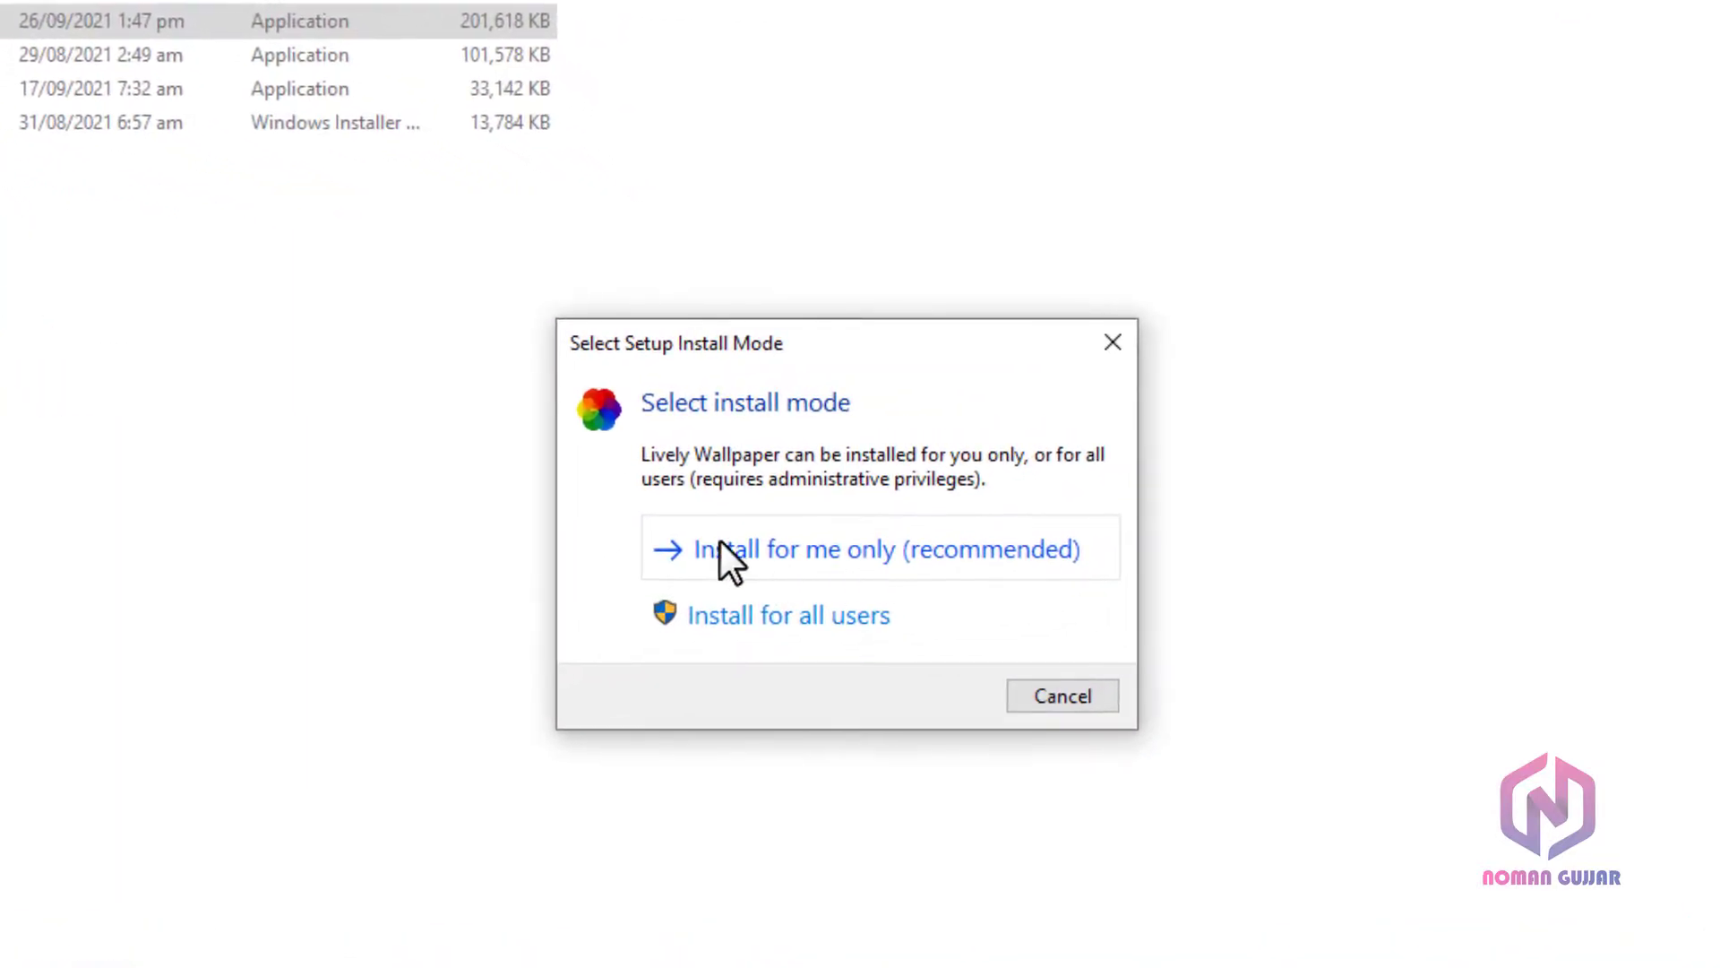
pyautogui.click(962, 557)
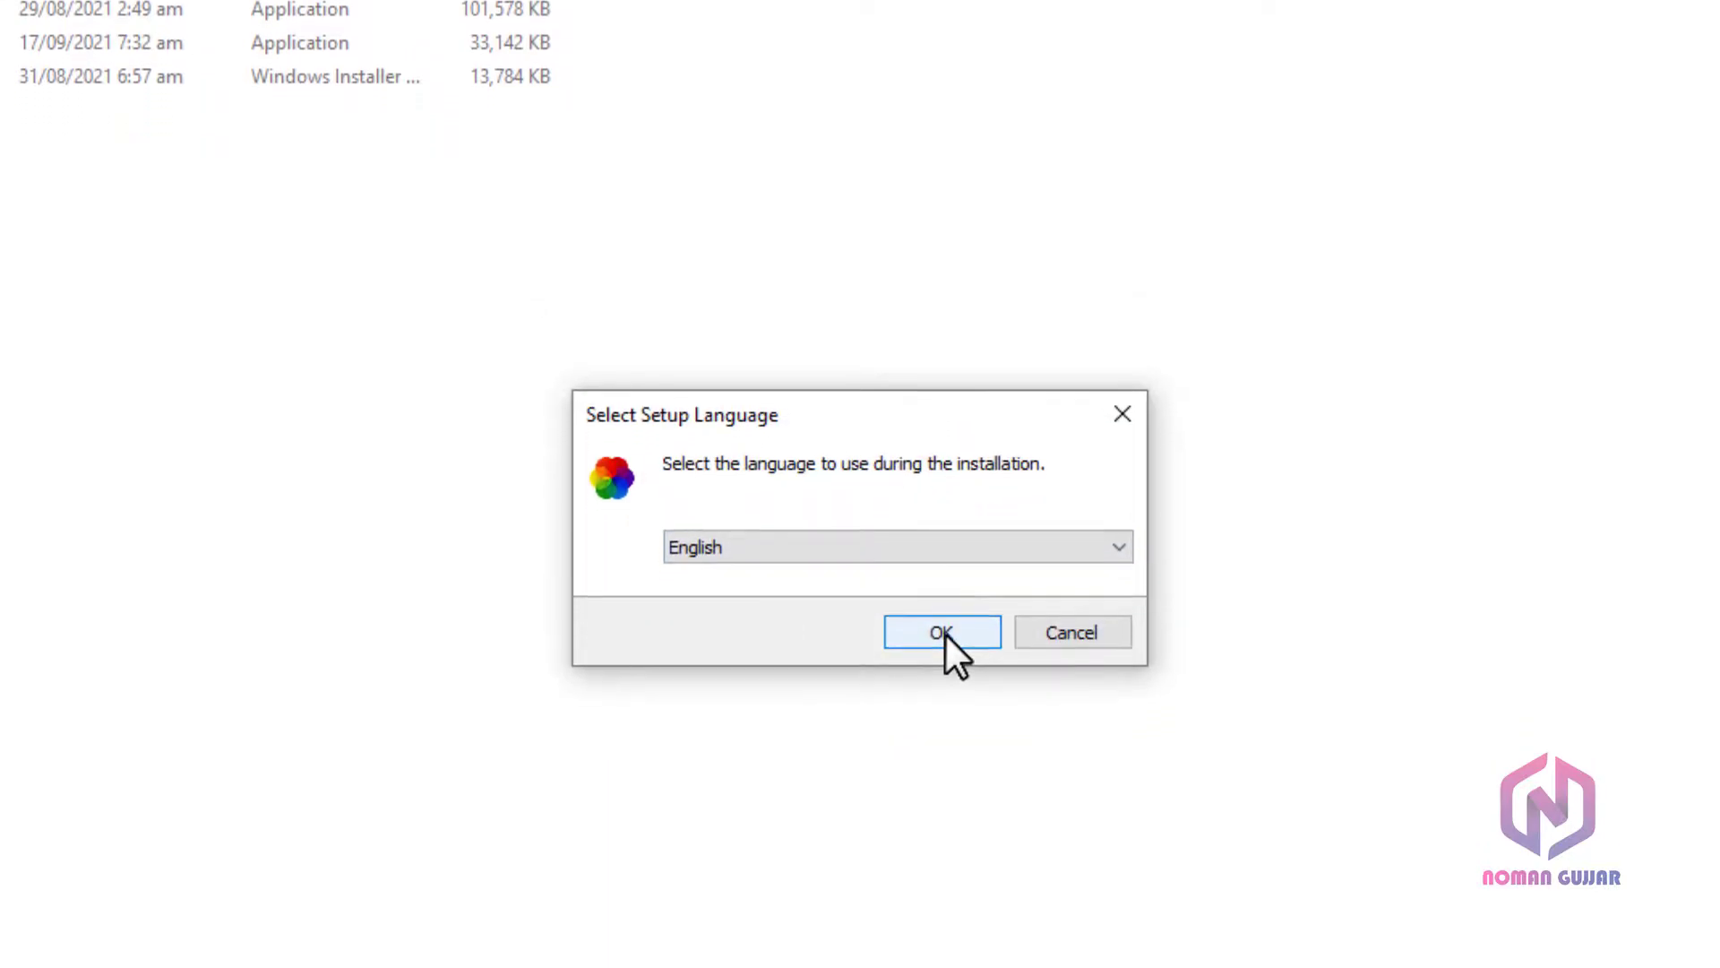
pyautogui.click(946, 635)
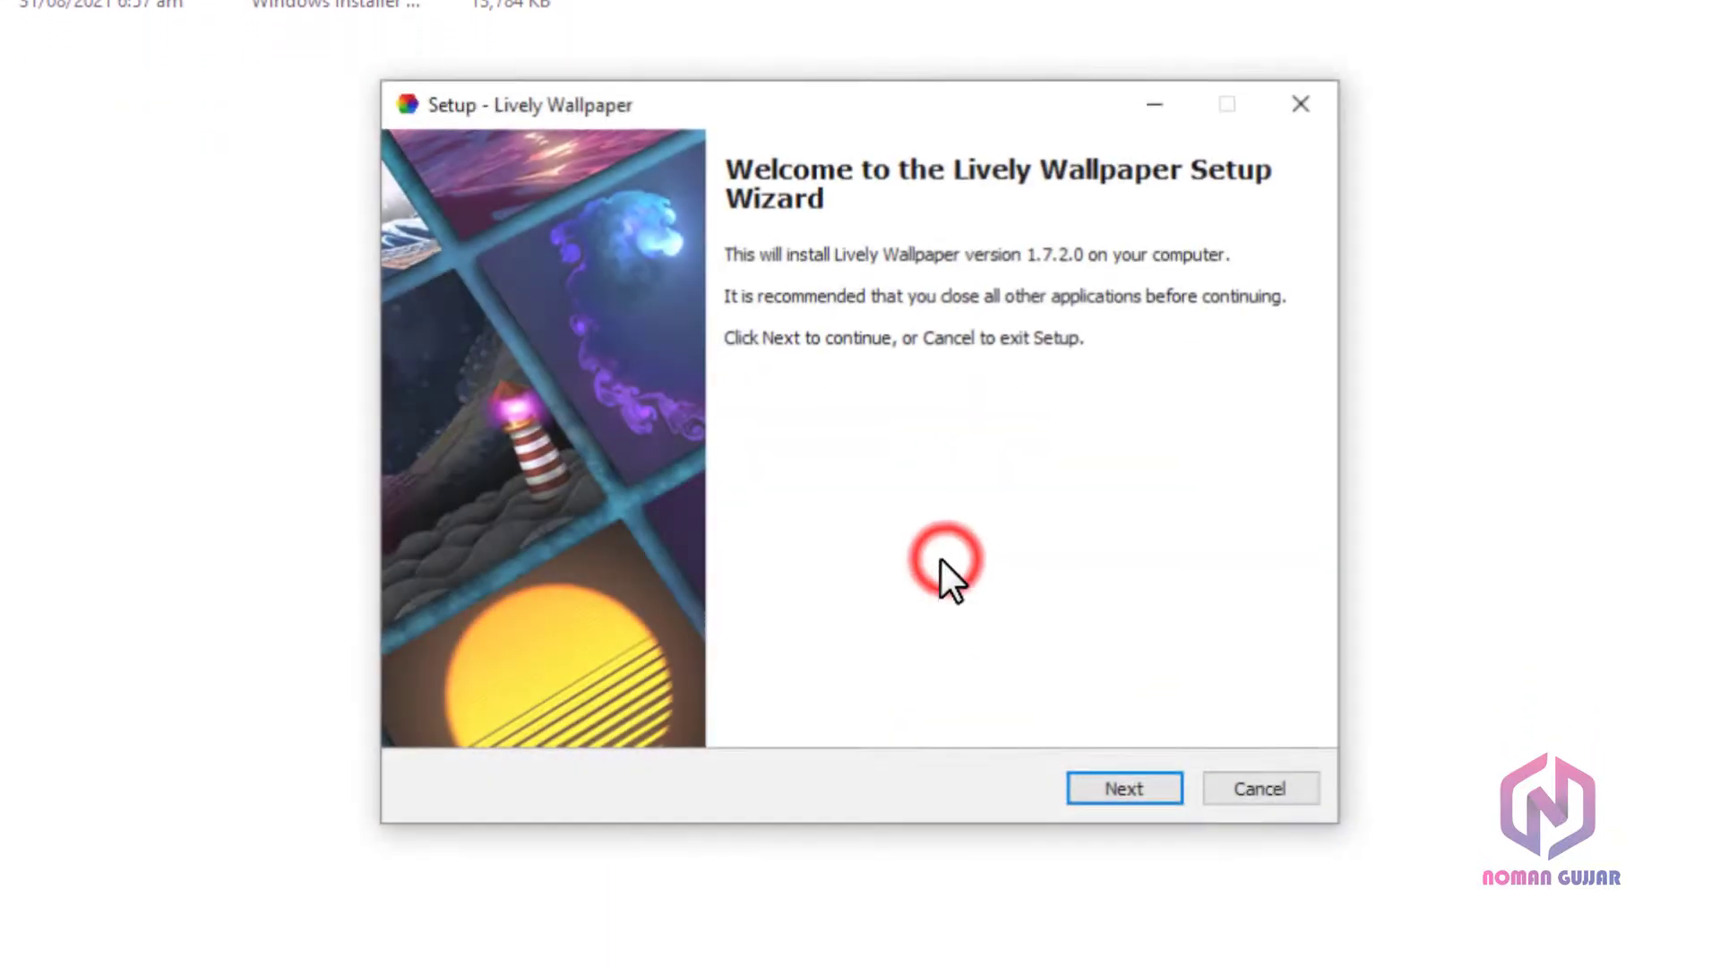
pyautogui.click(1136, 787)
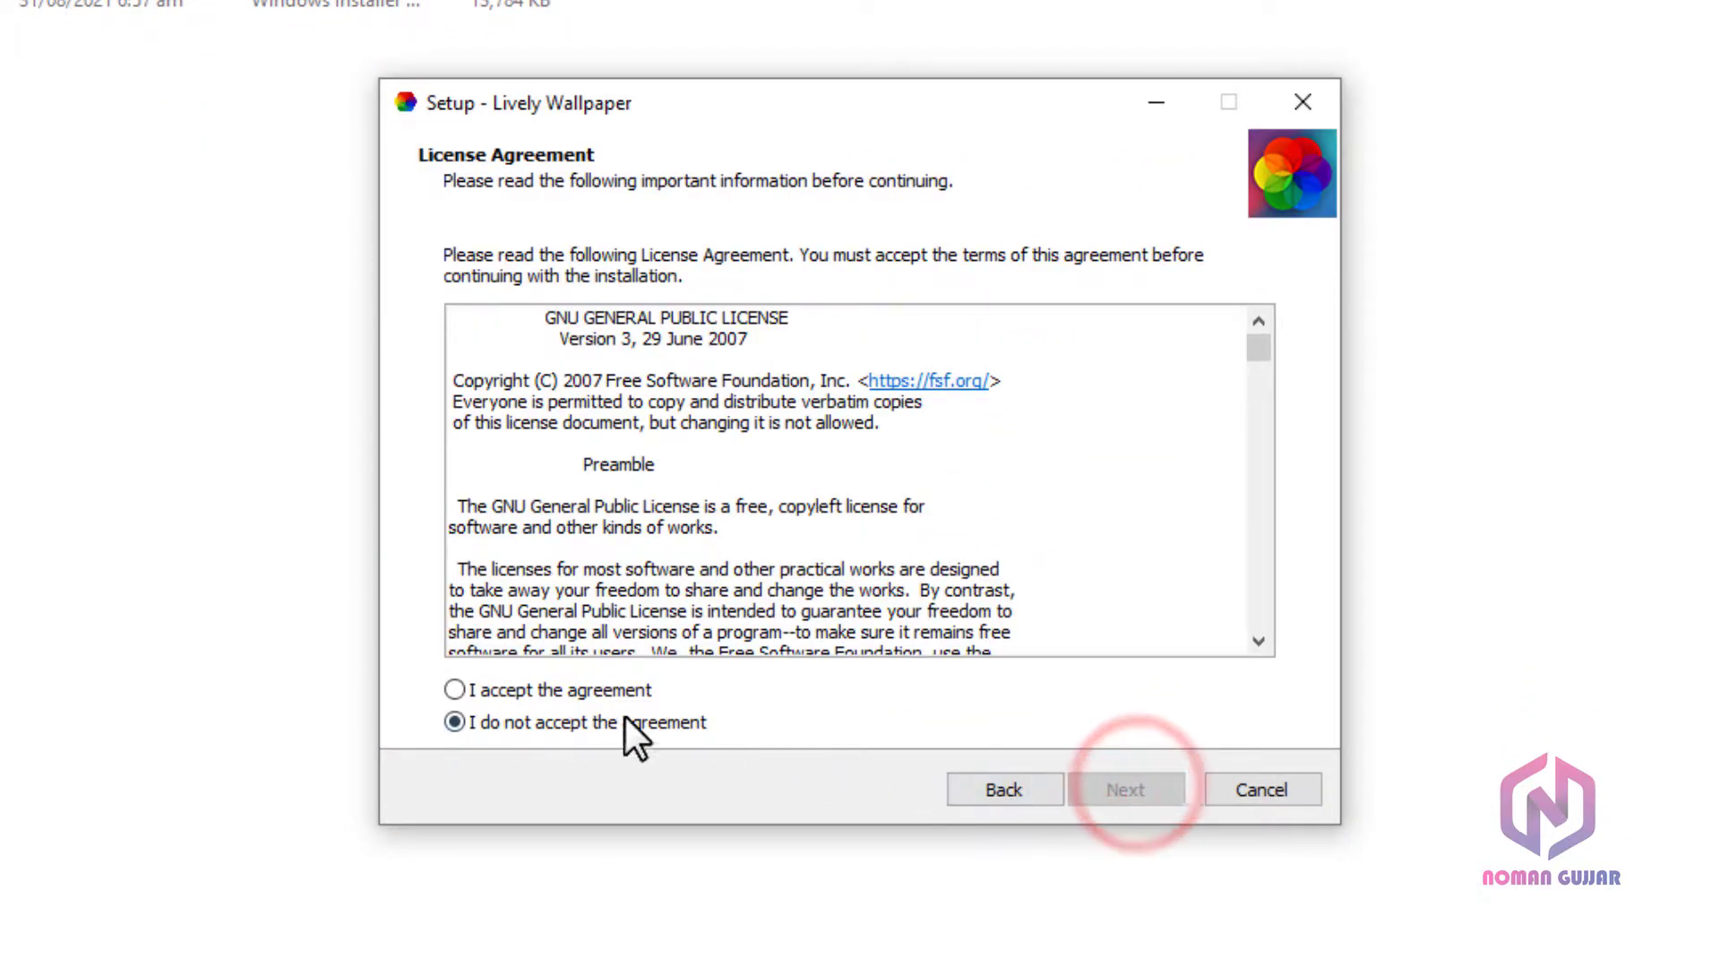
pyautogui.click(472, 684)
pyautogui.click(1099, 783)
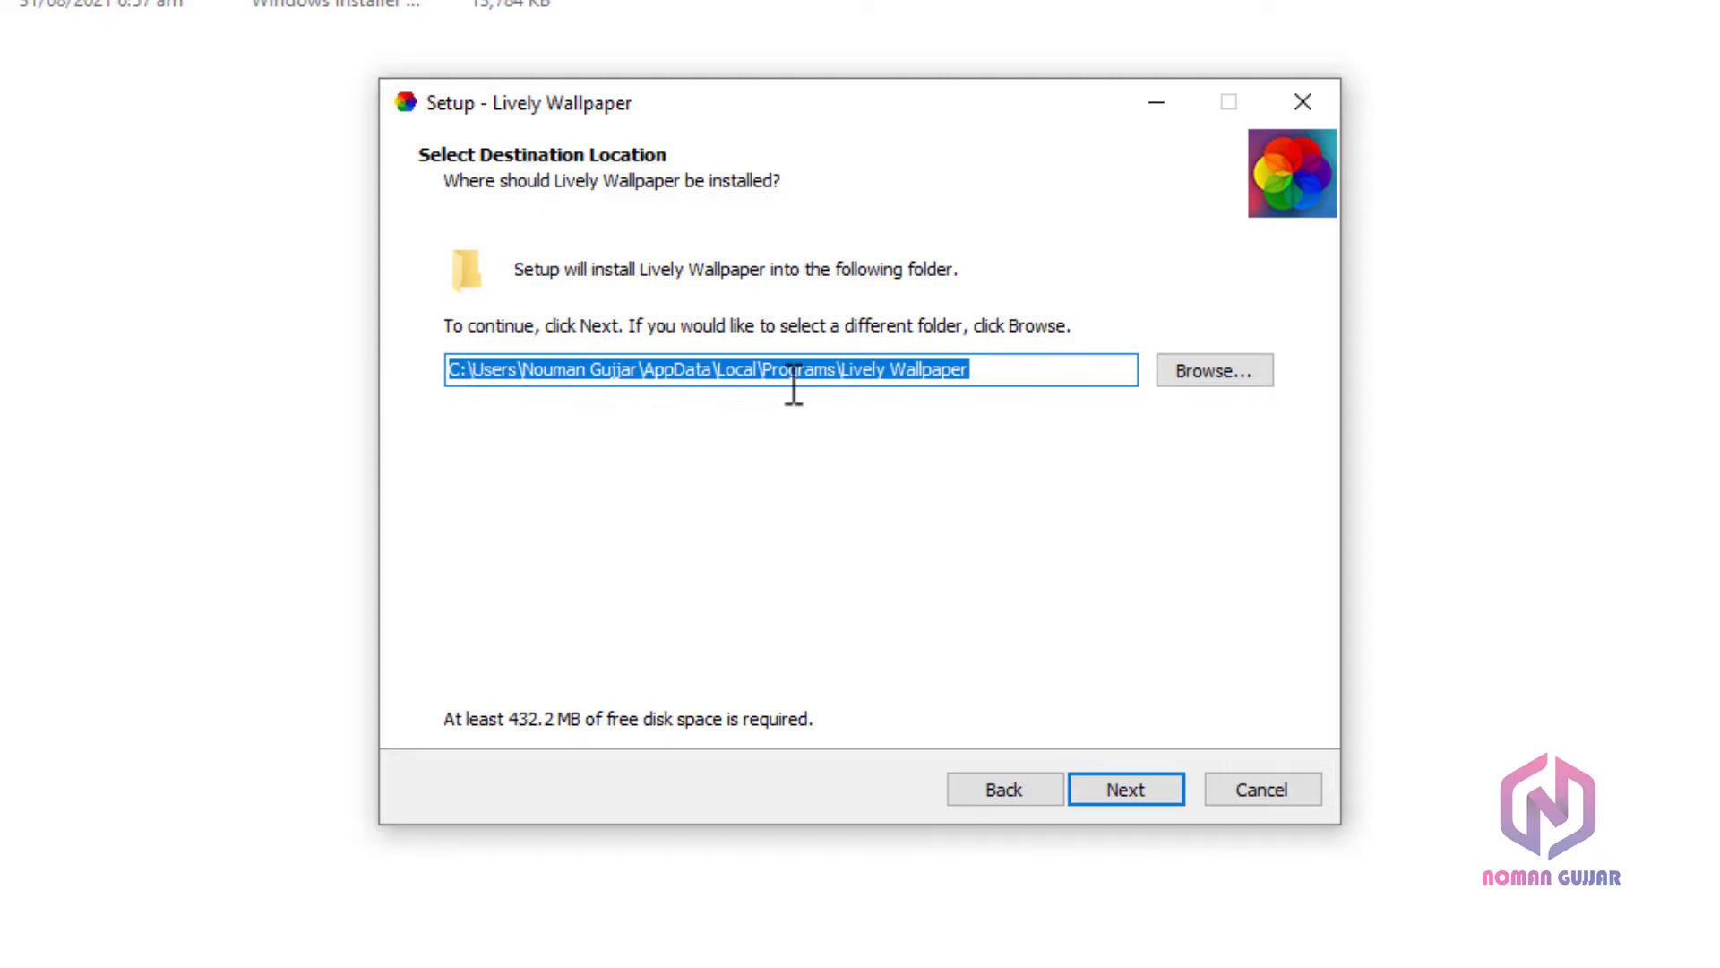
# Install Lively Wallpaper in the default destination folder with the desktop shortcut and Start with Windows tasks enabled
pyautogui.click(1227, 367)
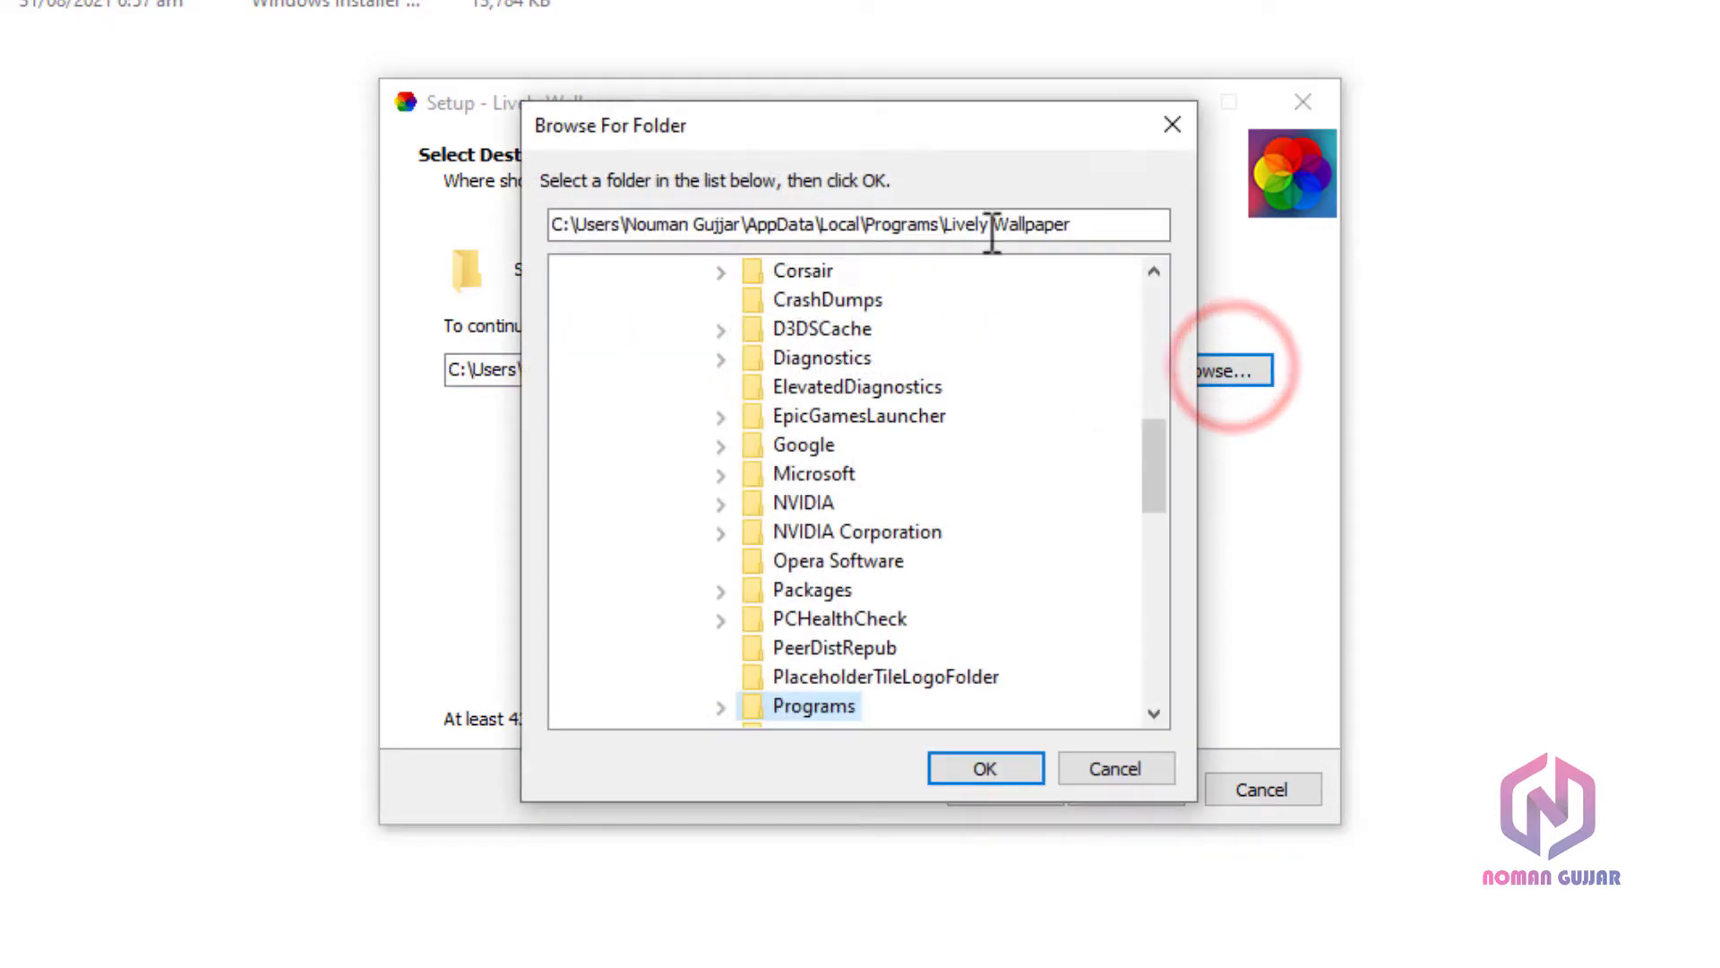
pyautogui.click(1116, 767)
pyautogui.click(1120, 789)
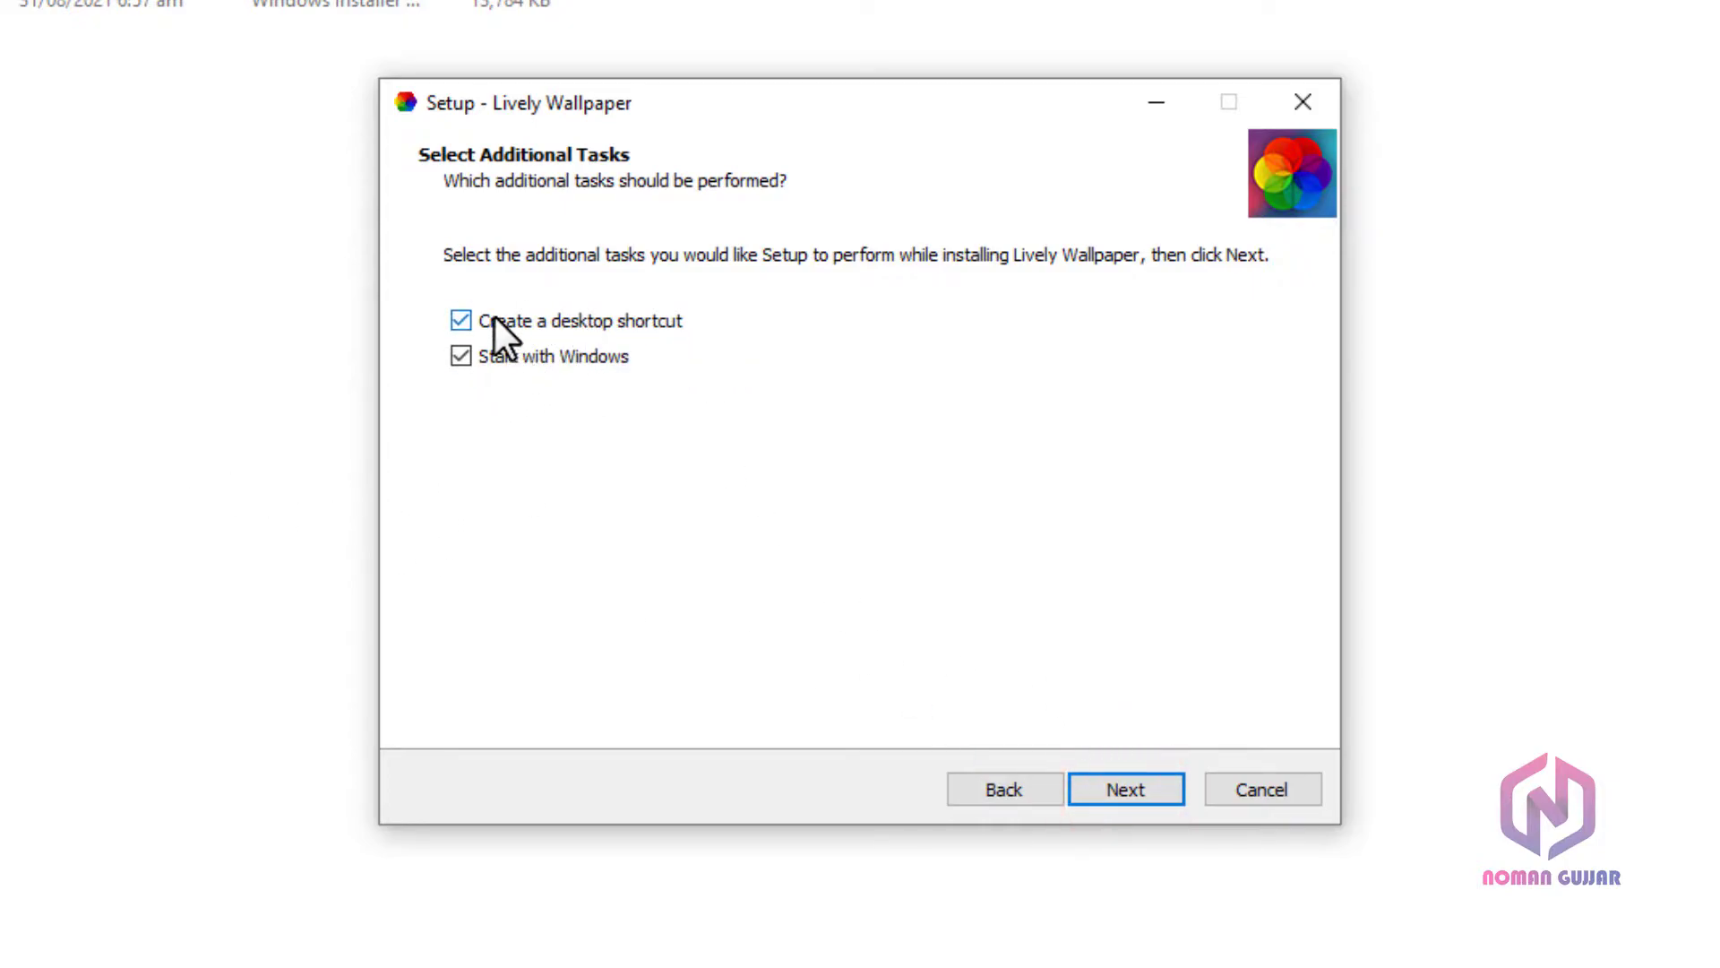
pyautogui.click(1125, 786)
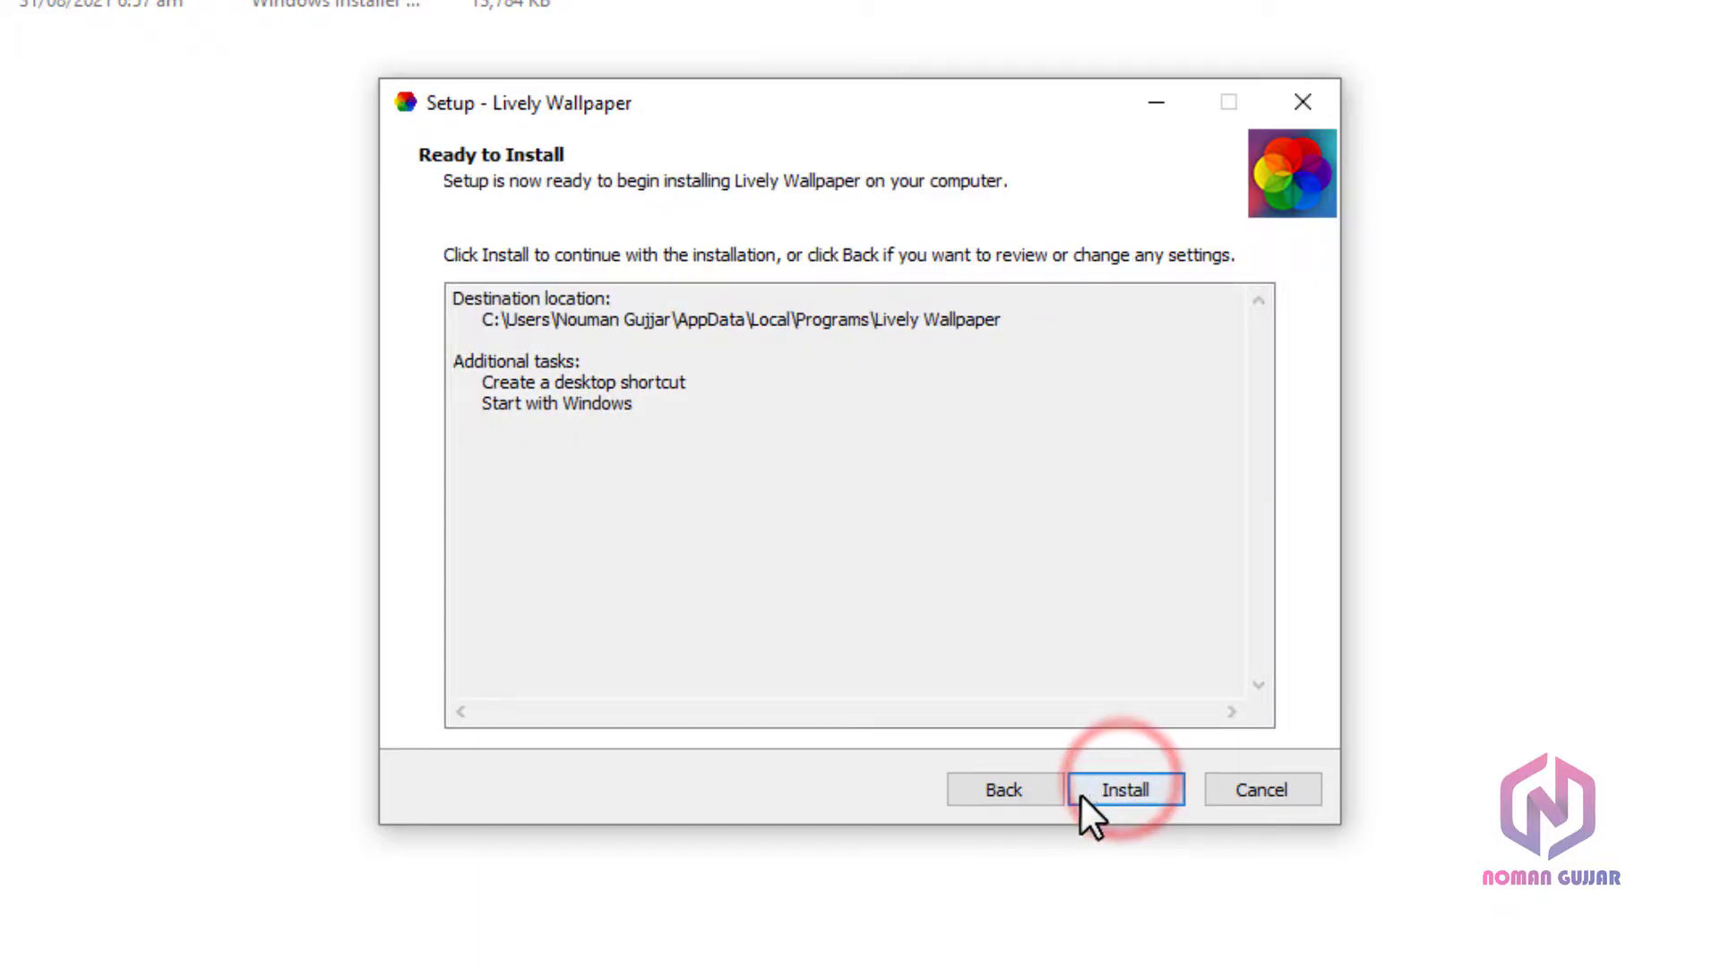
pyautogui.click(1103, 796)
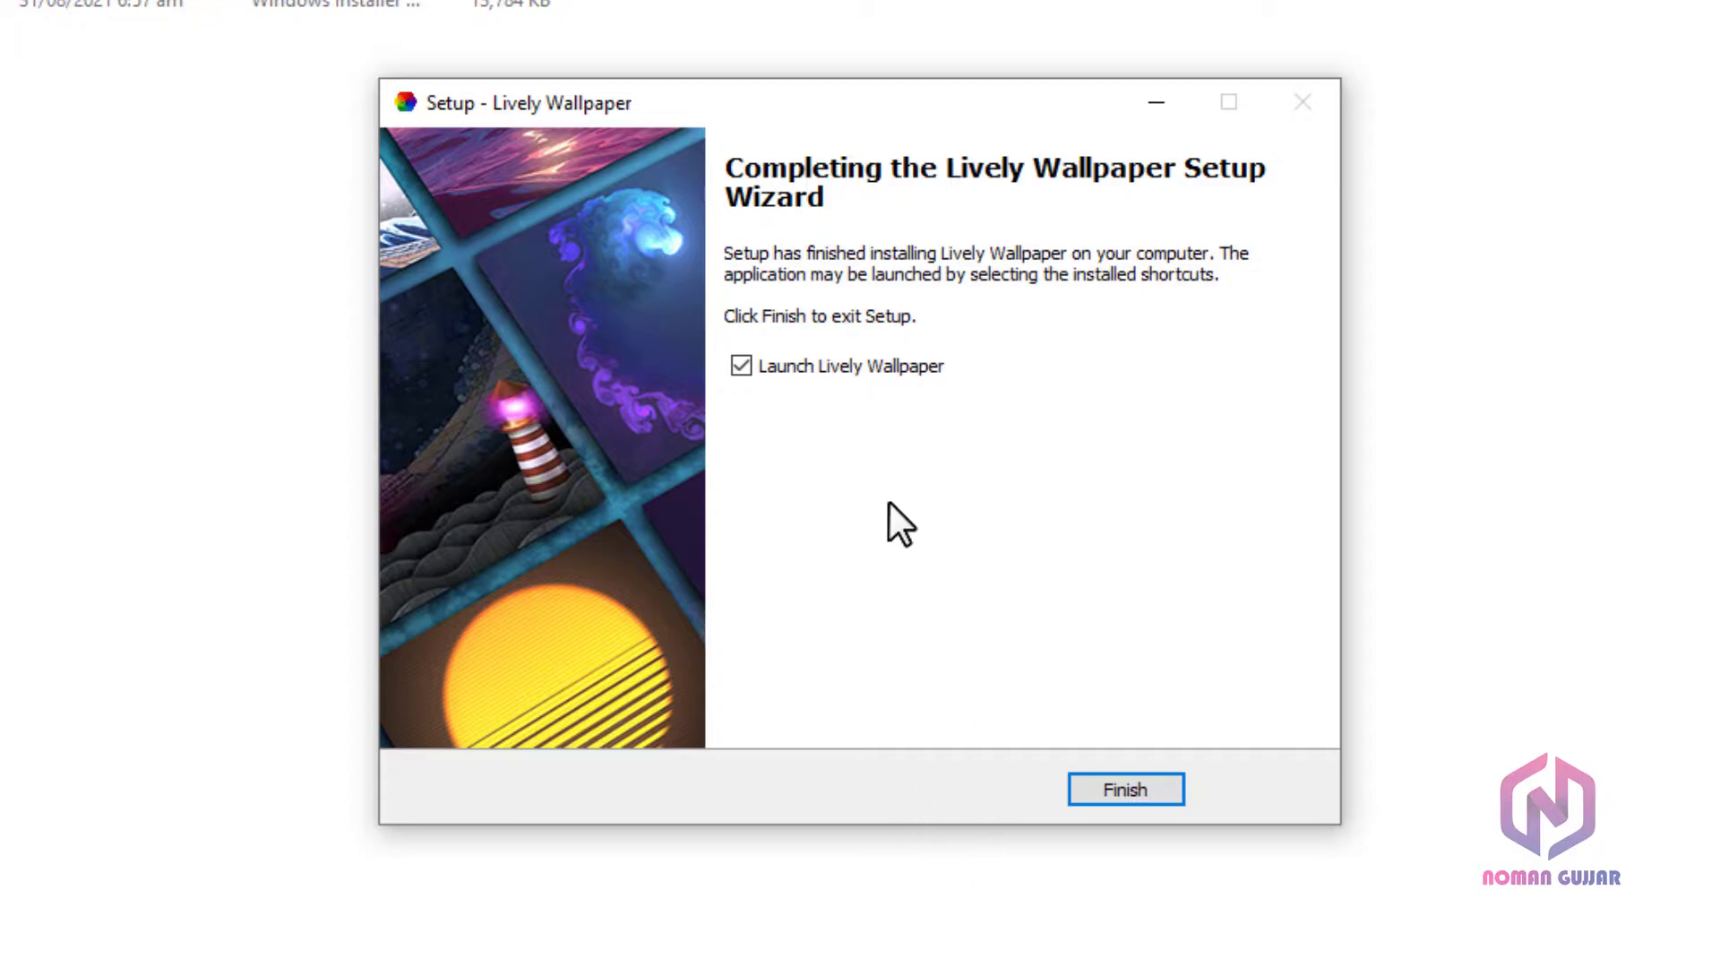
# Finish the setup wizard without launching Lively Wallpaper and minimize the open windows to show the desktop
pyautogui.click(744, 368)
pyautogui.click(1125, 789)
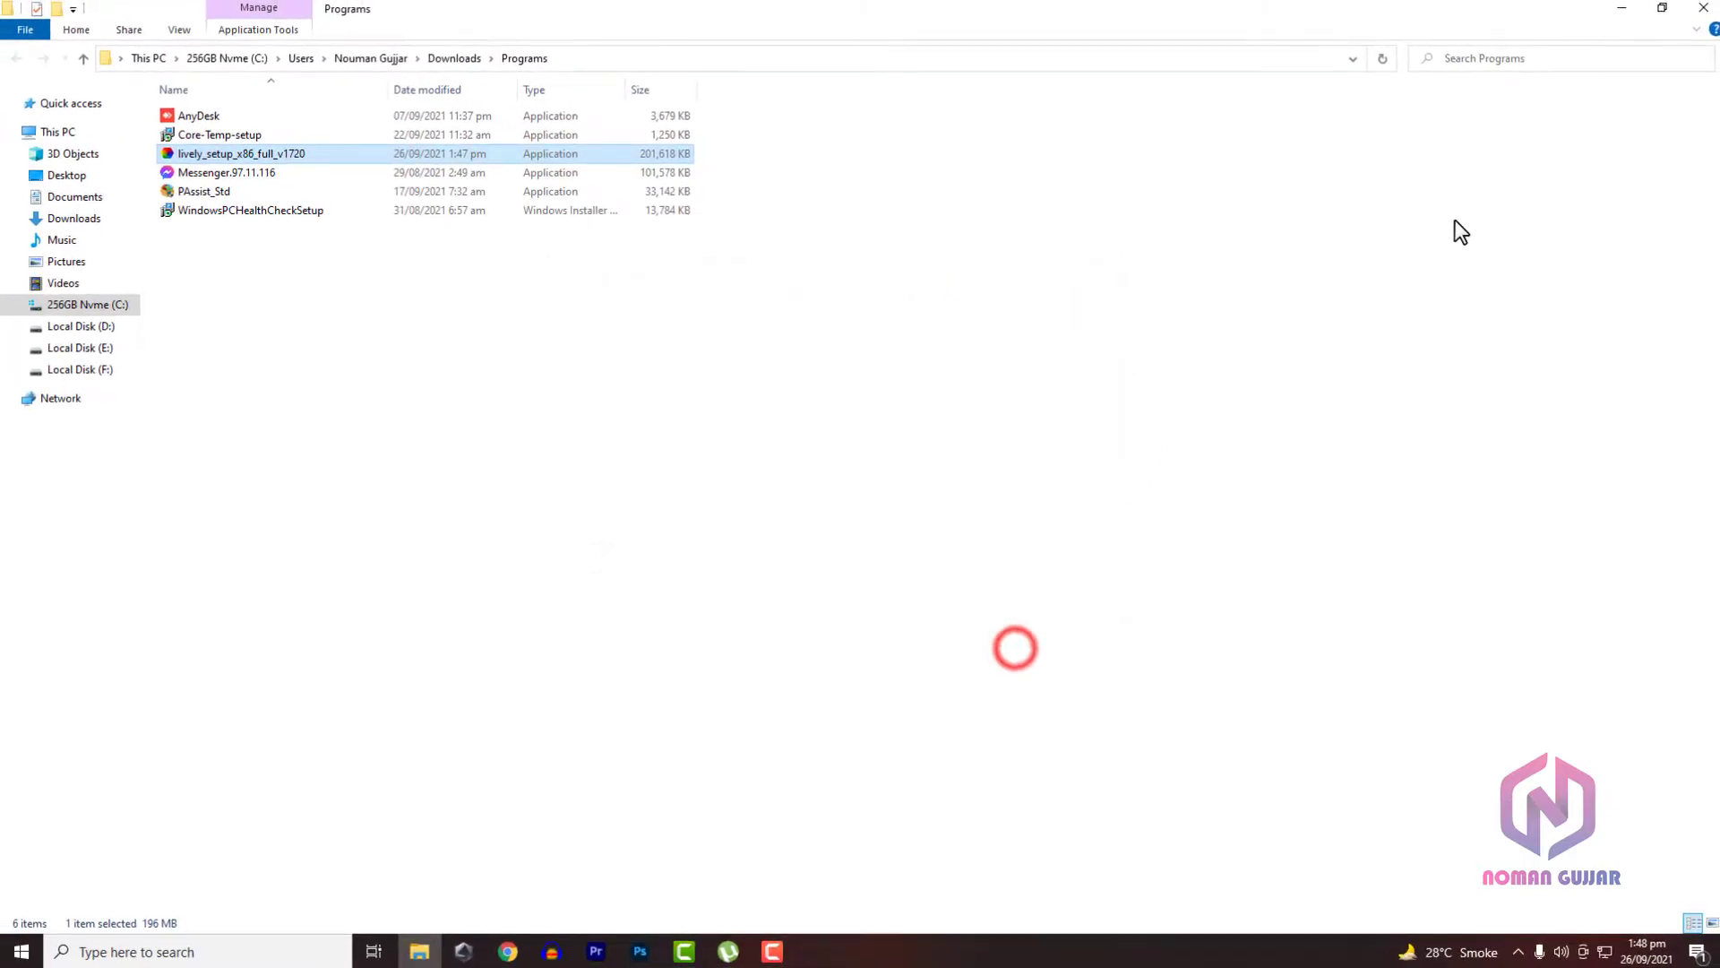
pyautogui.click(1625, 9)
pyautogui.click(1619, 10)
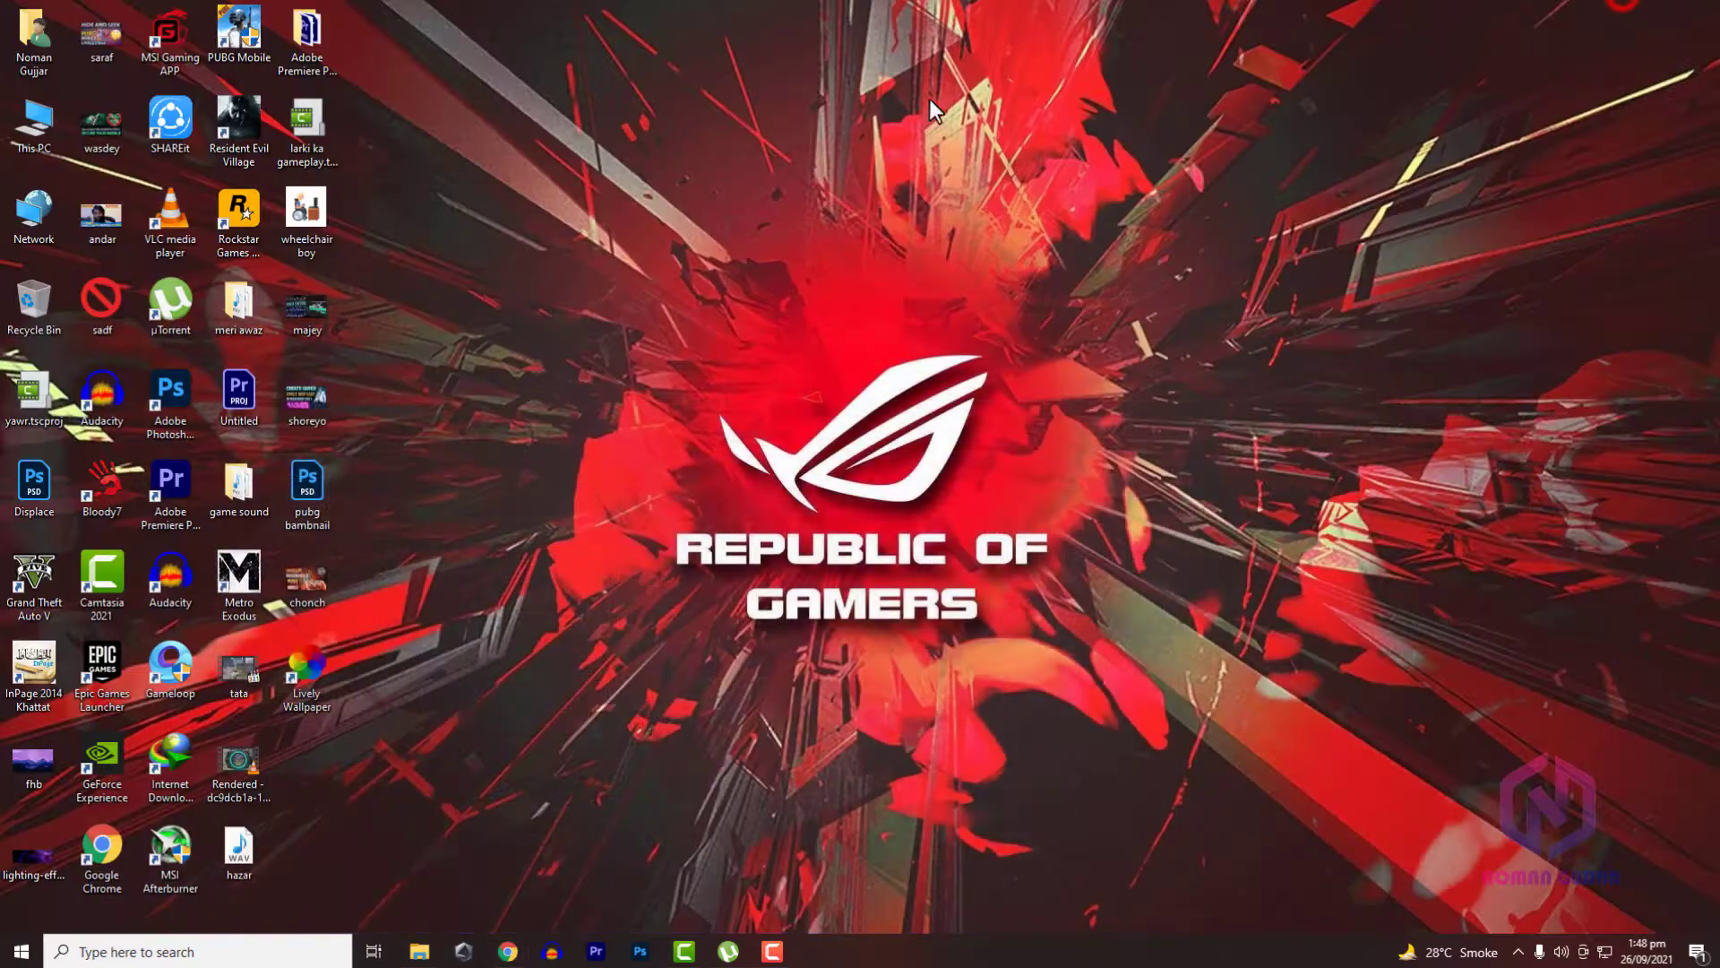
# Launch Lively Wallpaper from the desktop and go through its setup with Start with Windows on, Normal interface and taskbar theme OFF
pyautogui.moveTo(285, 686); pyautogui.dragTo(426, 491)
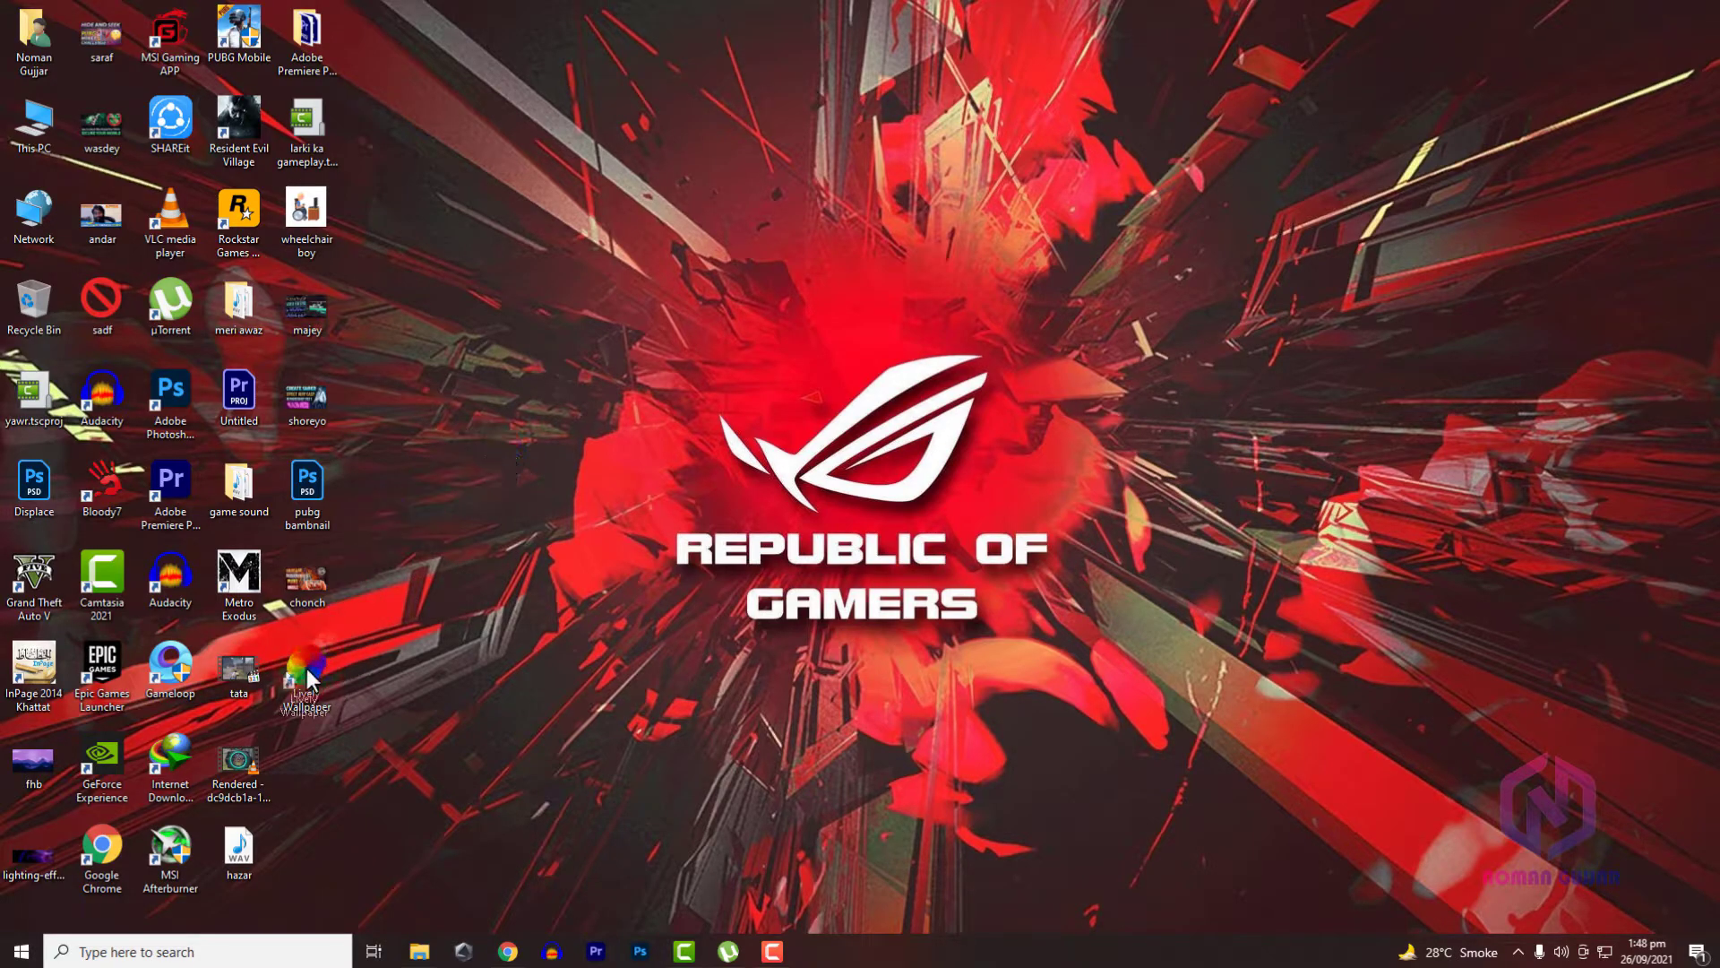
pyautogui.moveTo(306, 663); pyautogui.dragTo(306, 663)
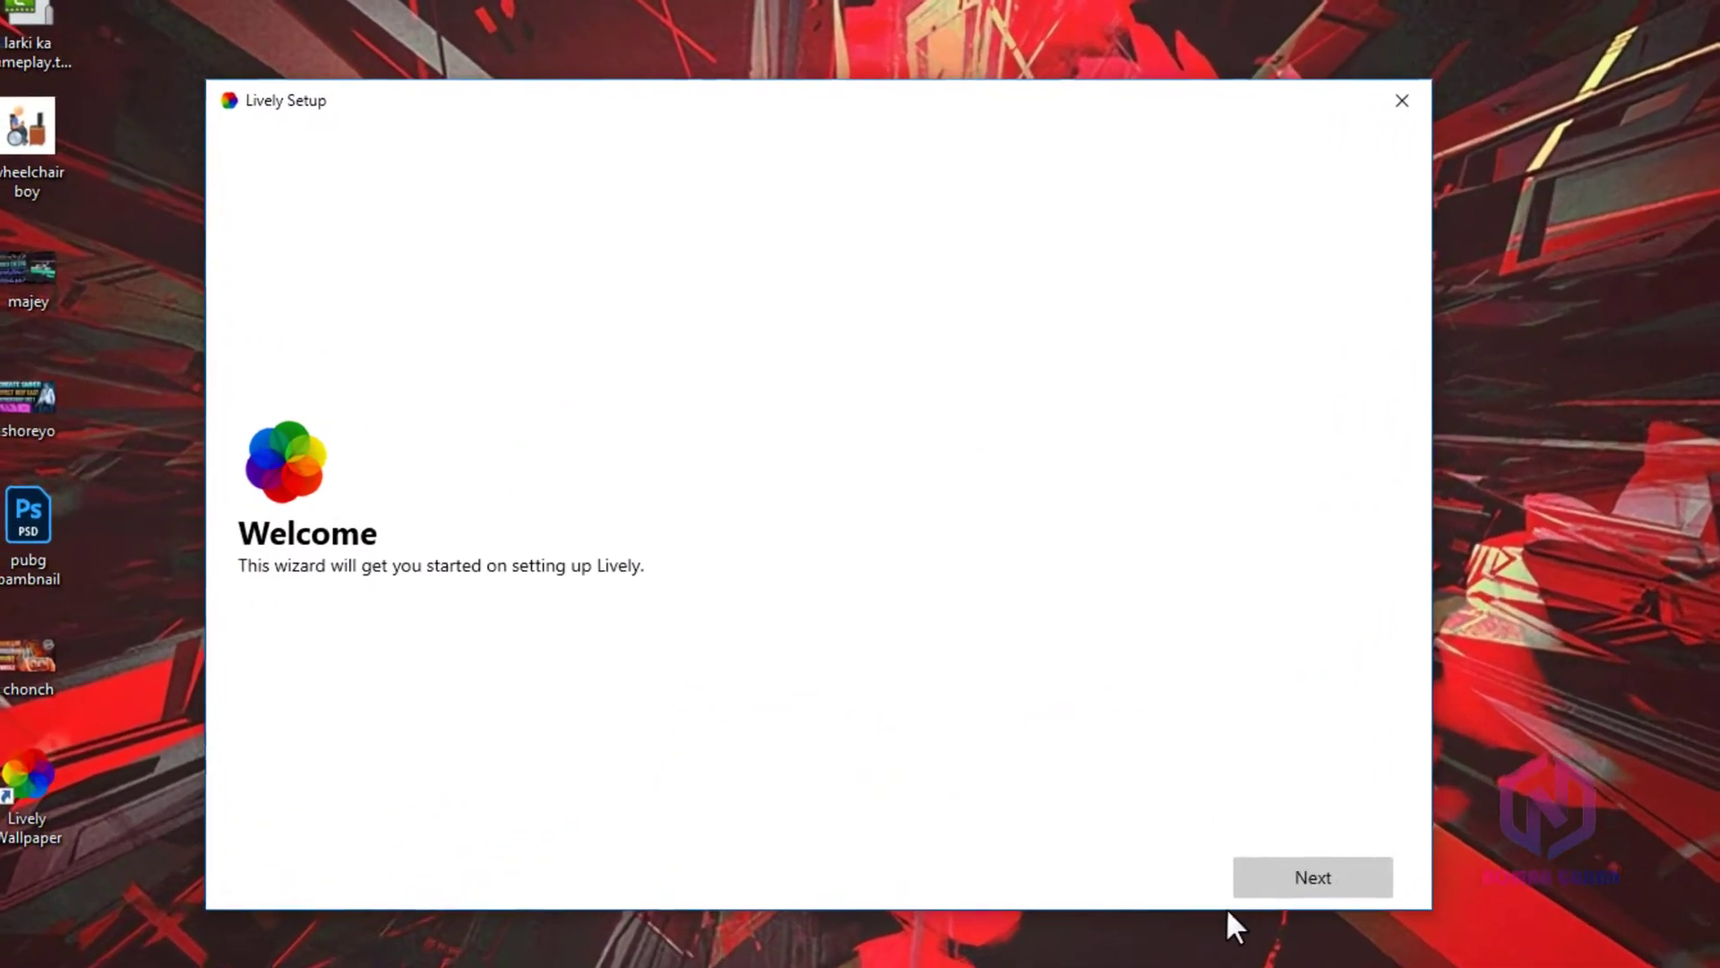
pyautogui.click(1294, 877)
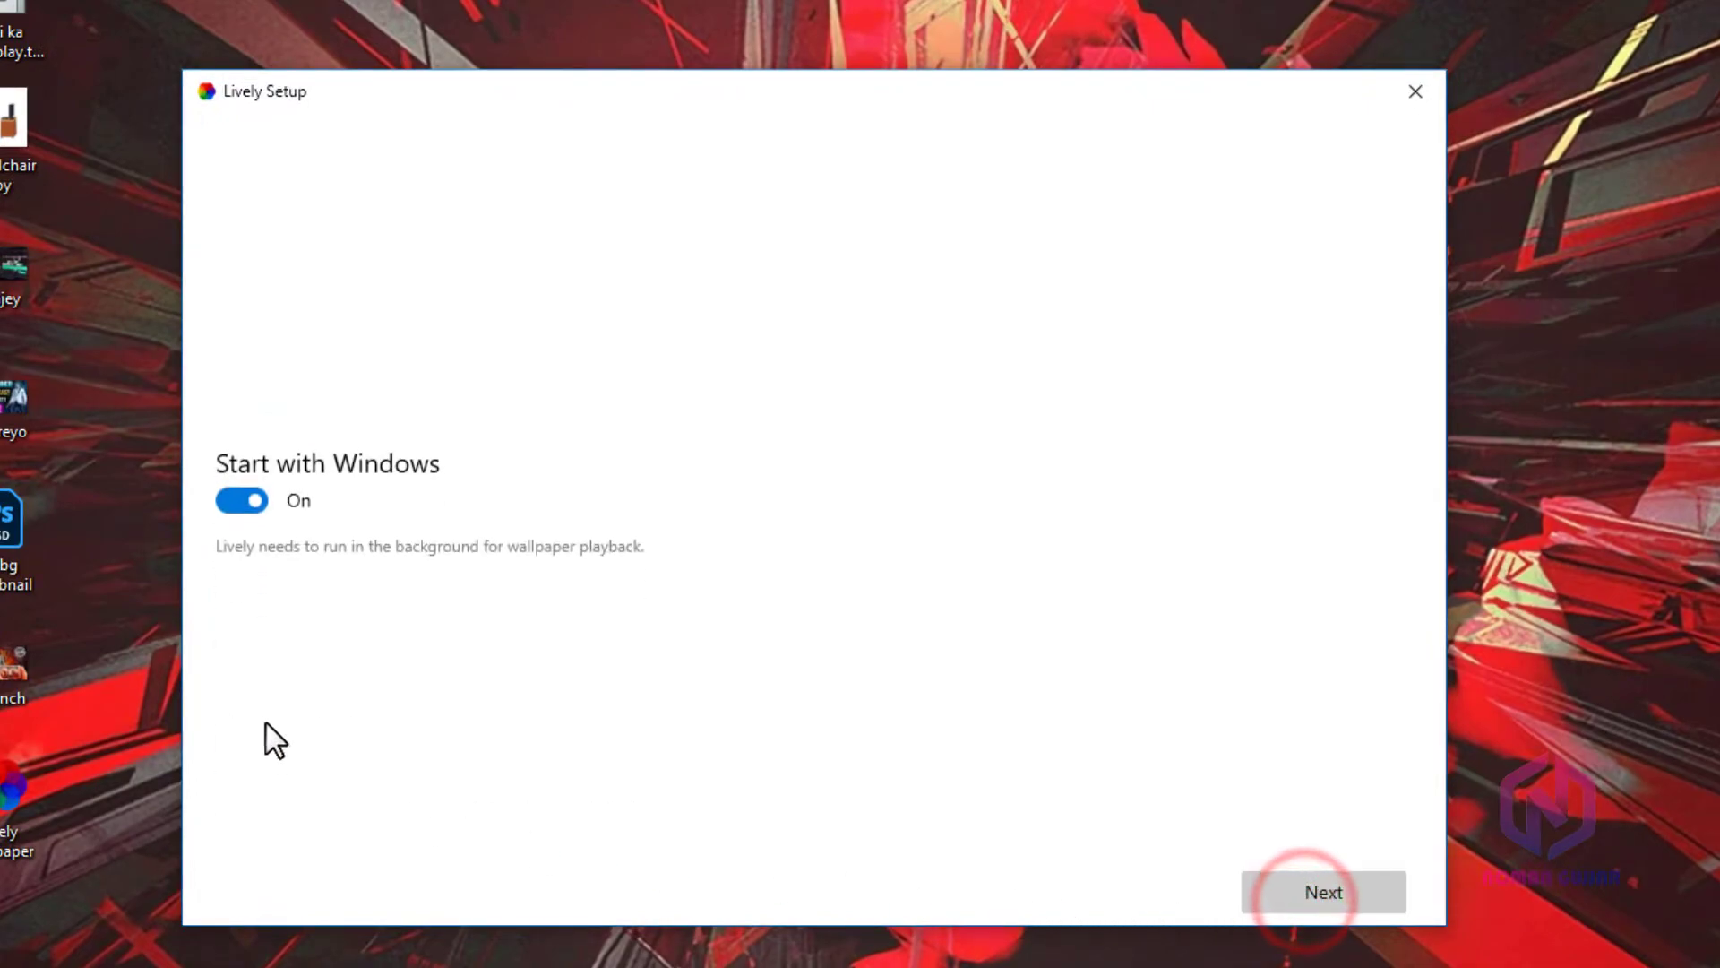
pyautogui.click(1280, 888)
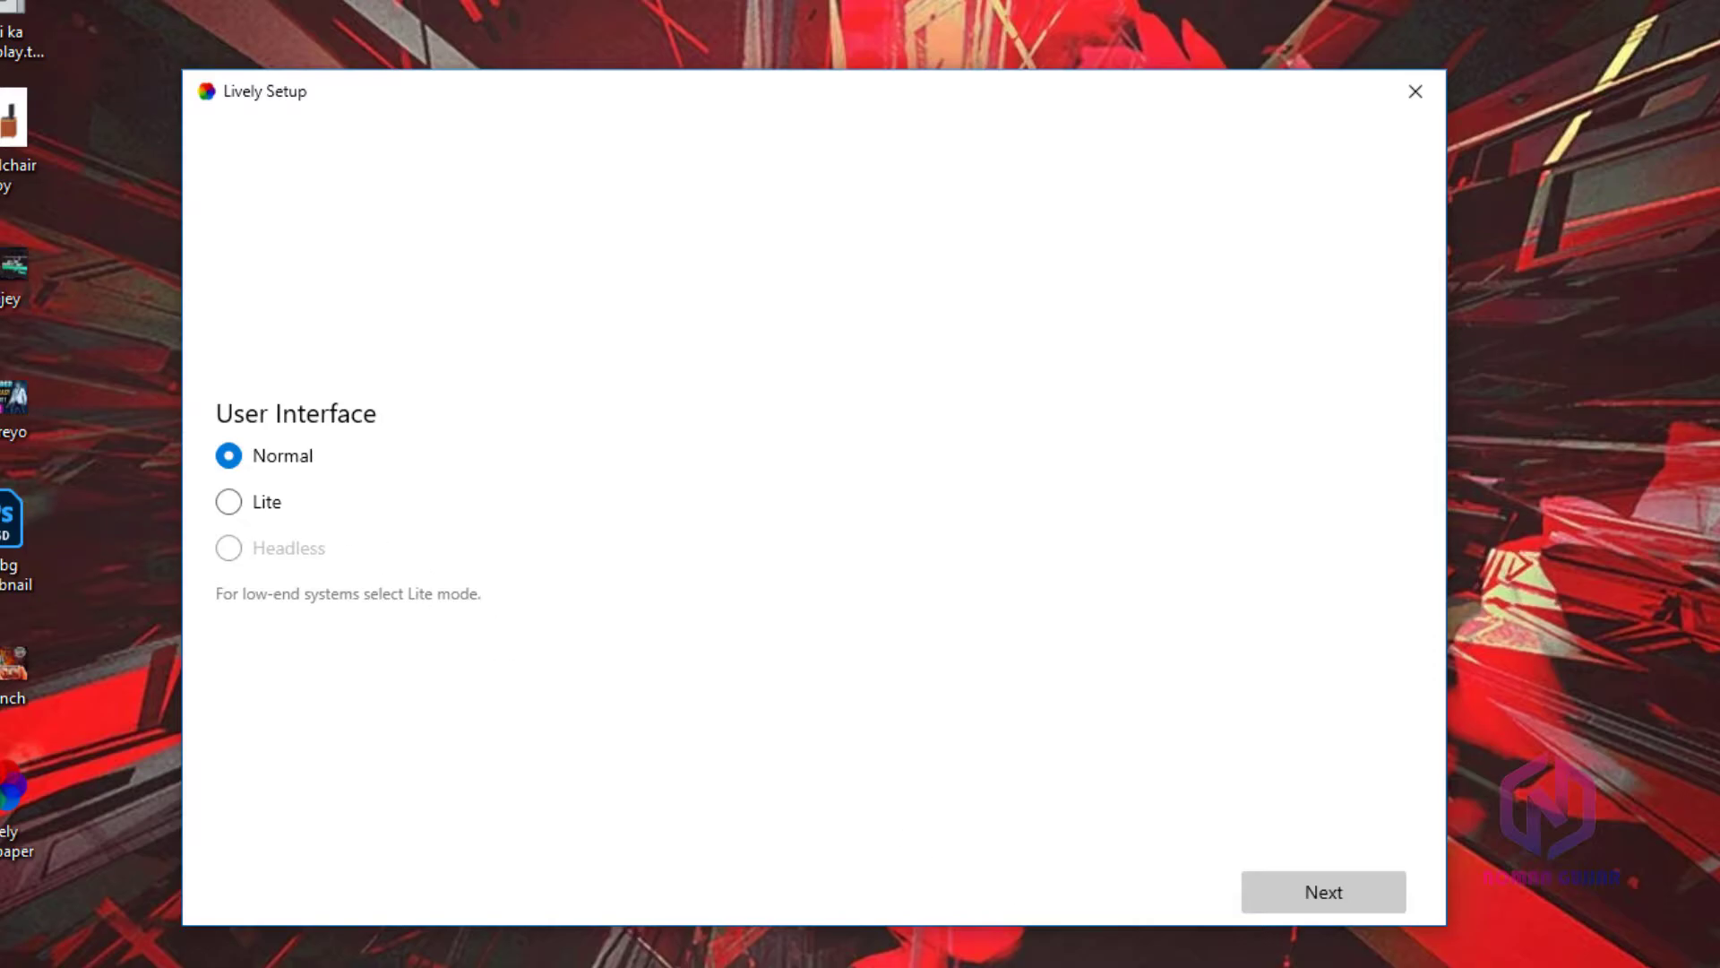
pyautogui.click(1324, 878)
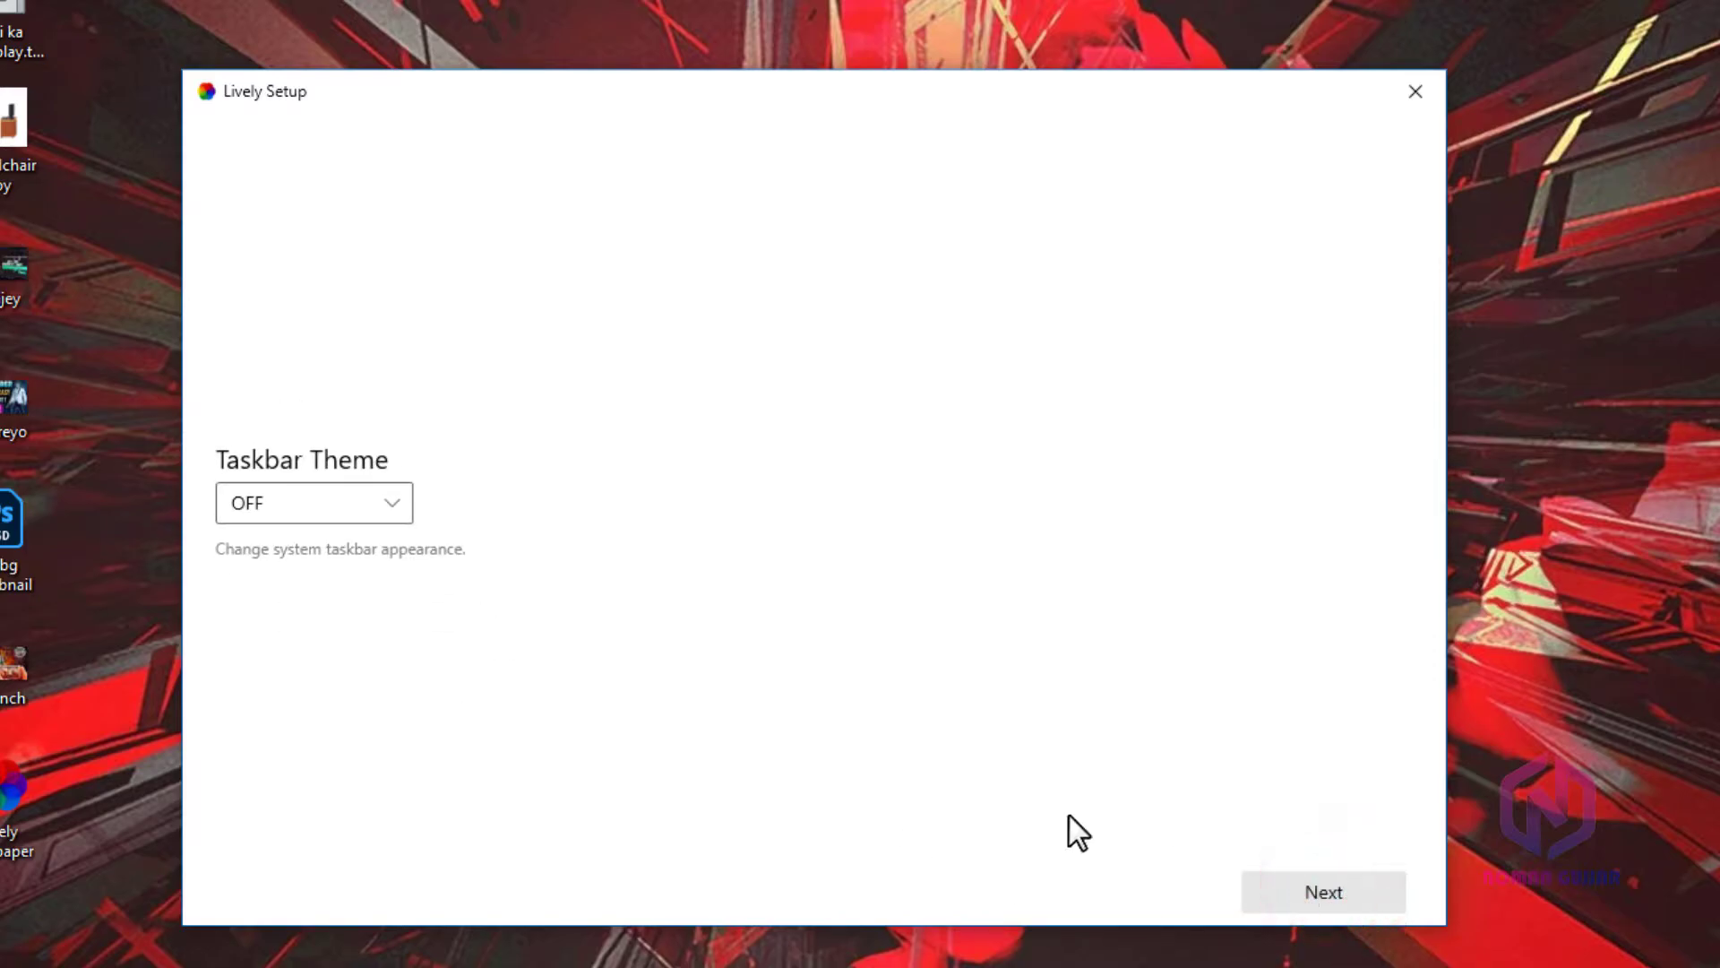
pyautogui.click(1376, 876)
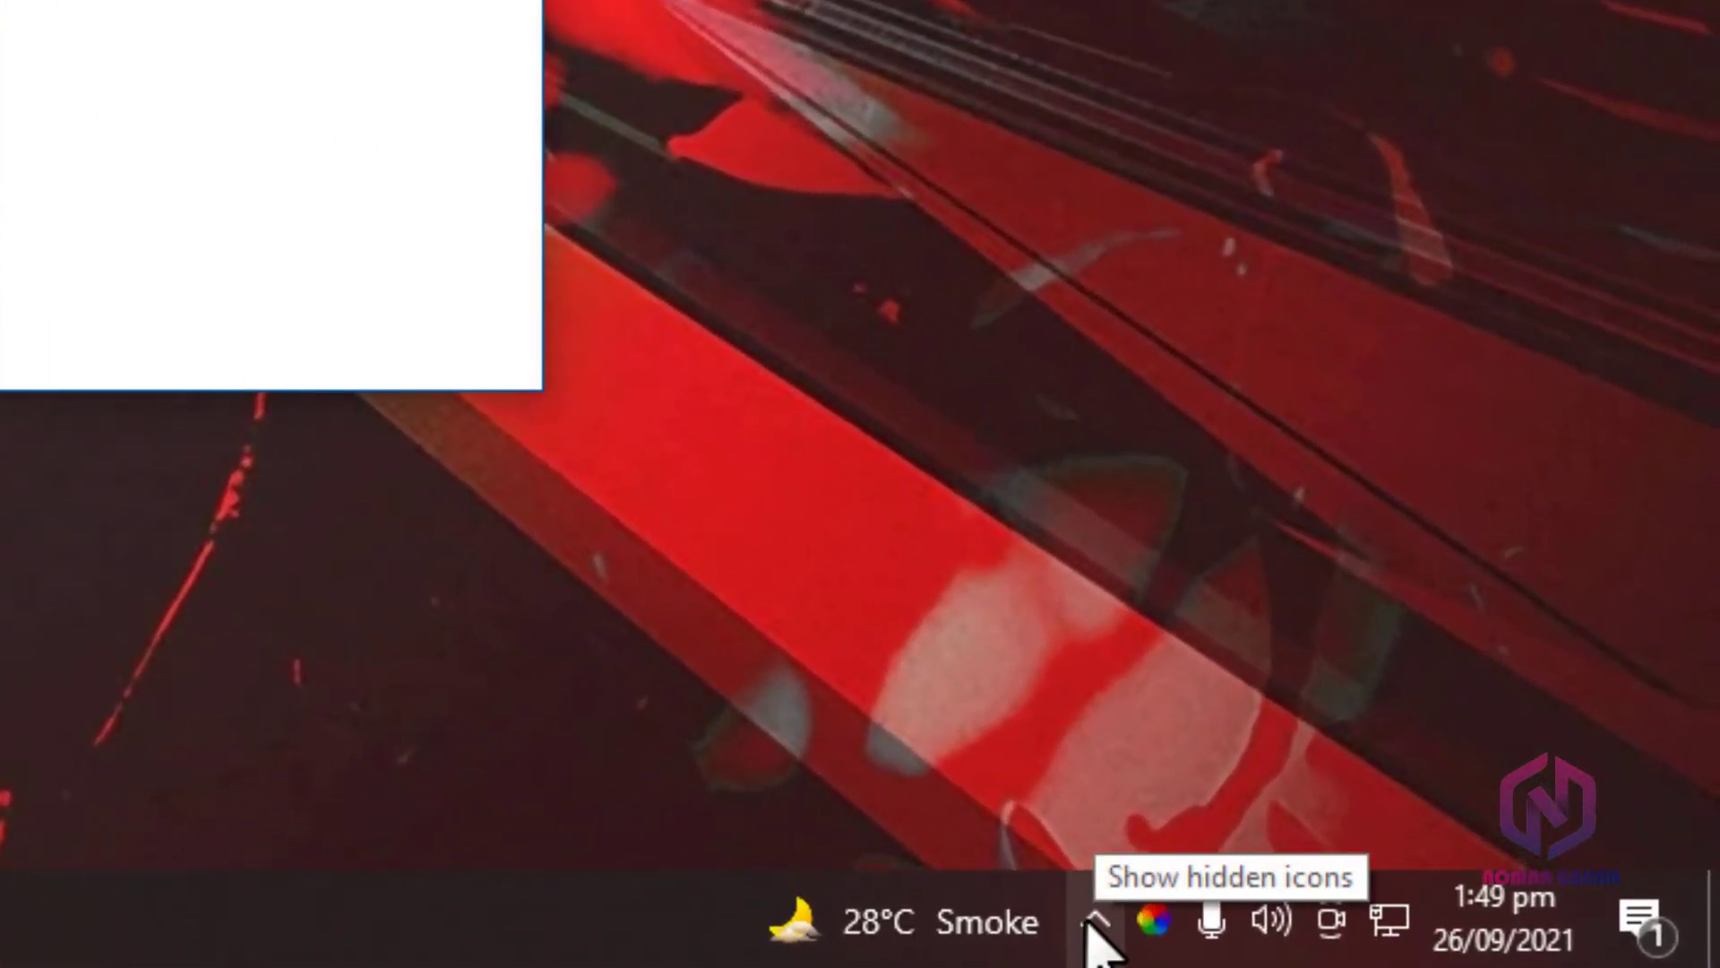
# Open the Lively Wallpaper library window from its icon among the hidden system tray icons
pyautogui.click(1092, 921)
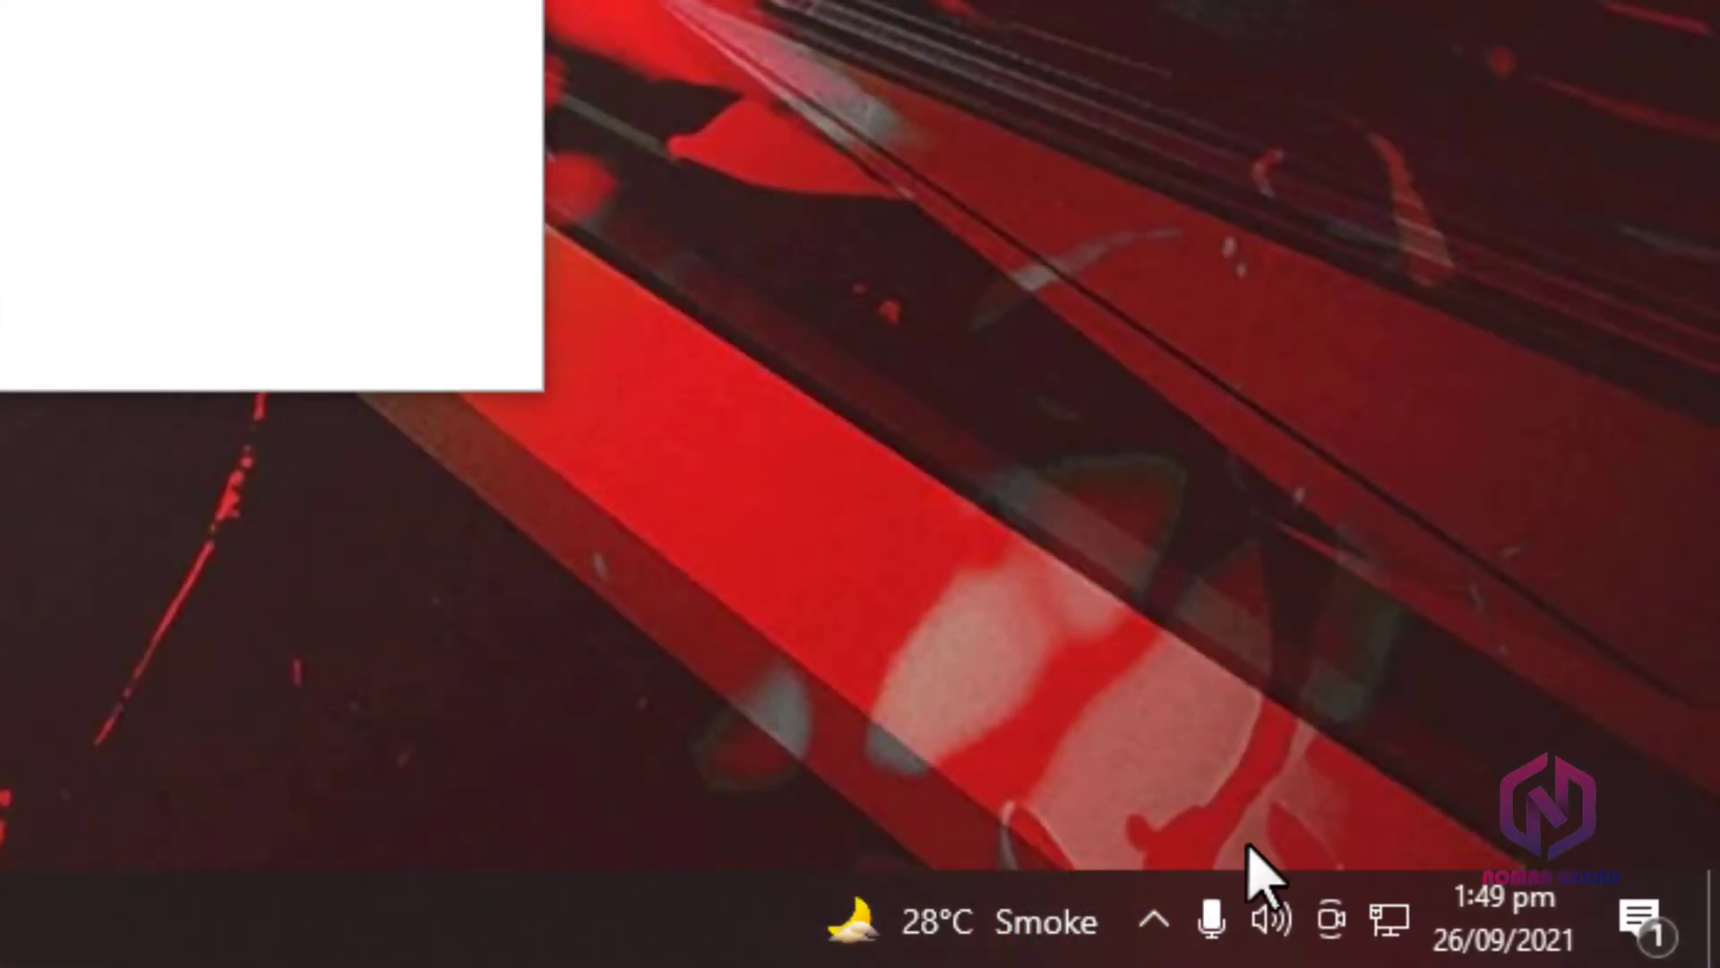
pyautogui.click(1155, 921)
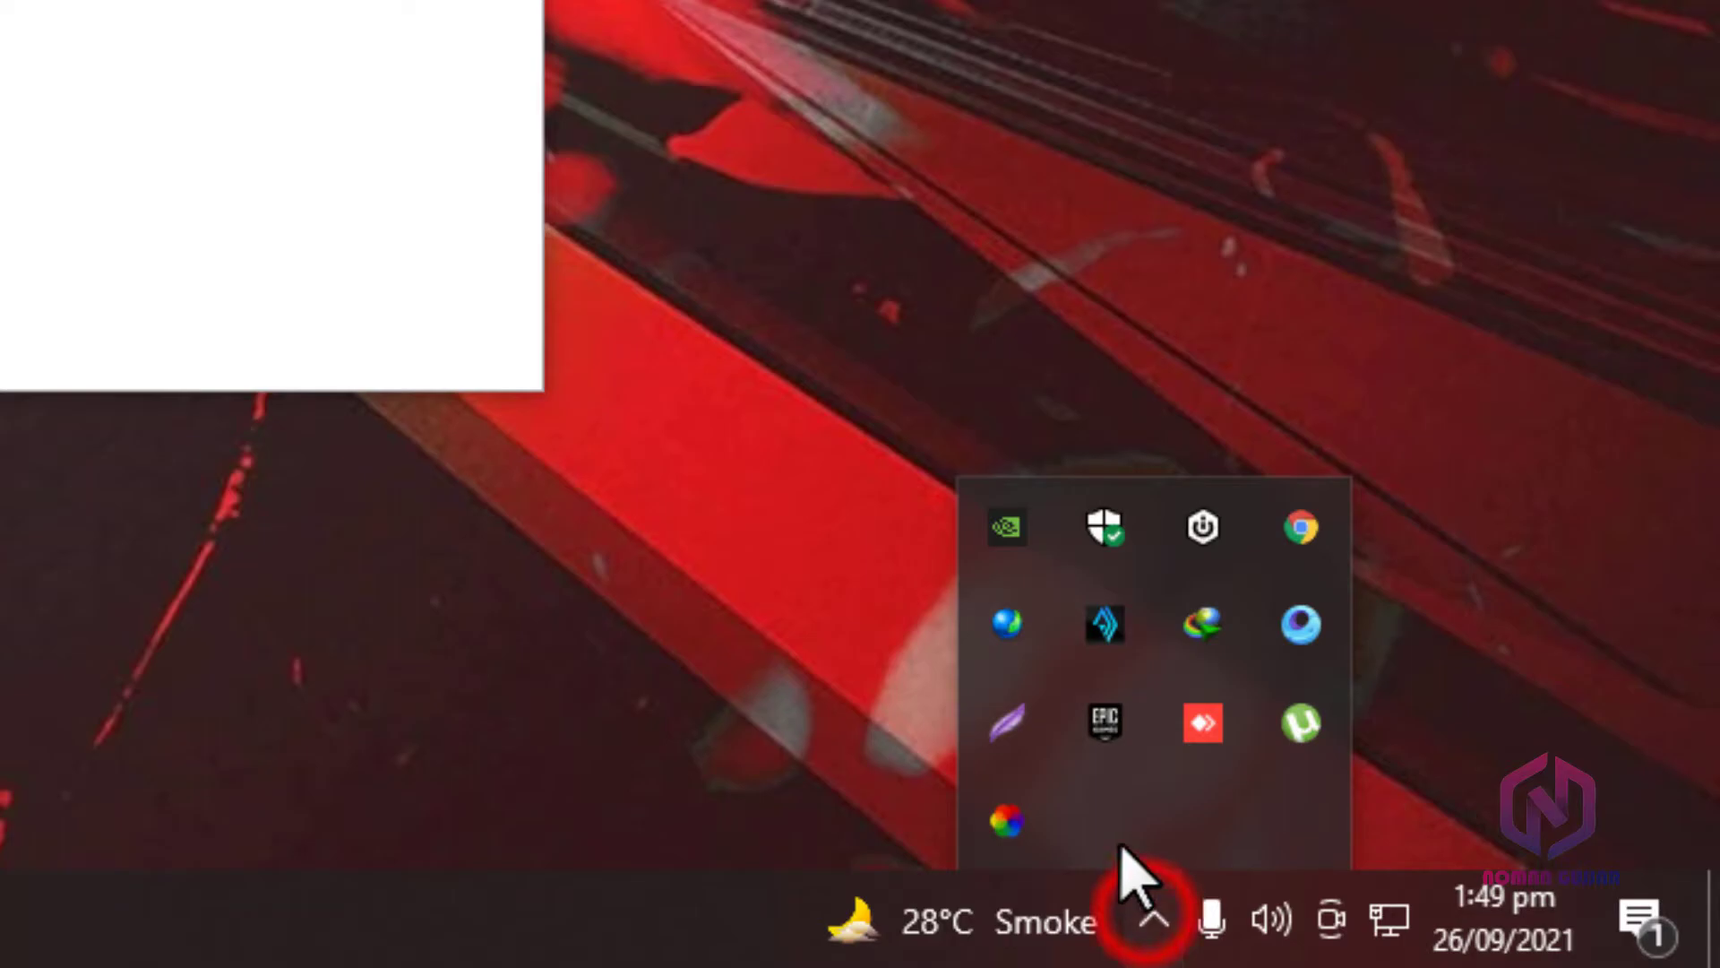
pyautogui.rightClick(1011, 824)
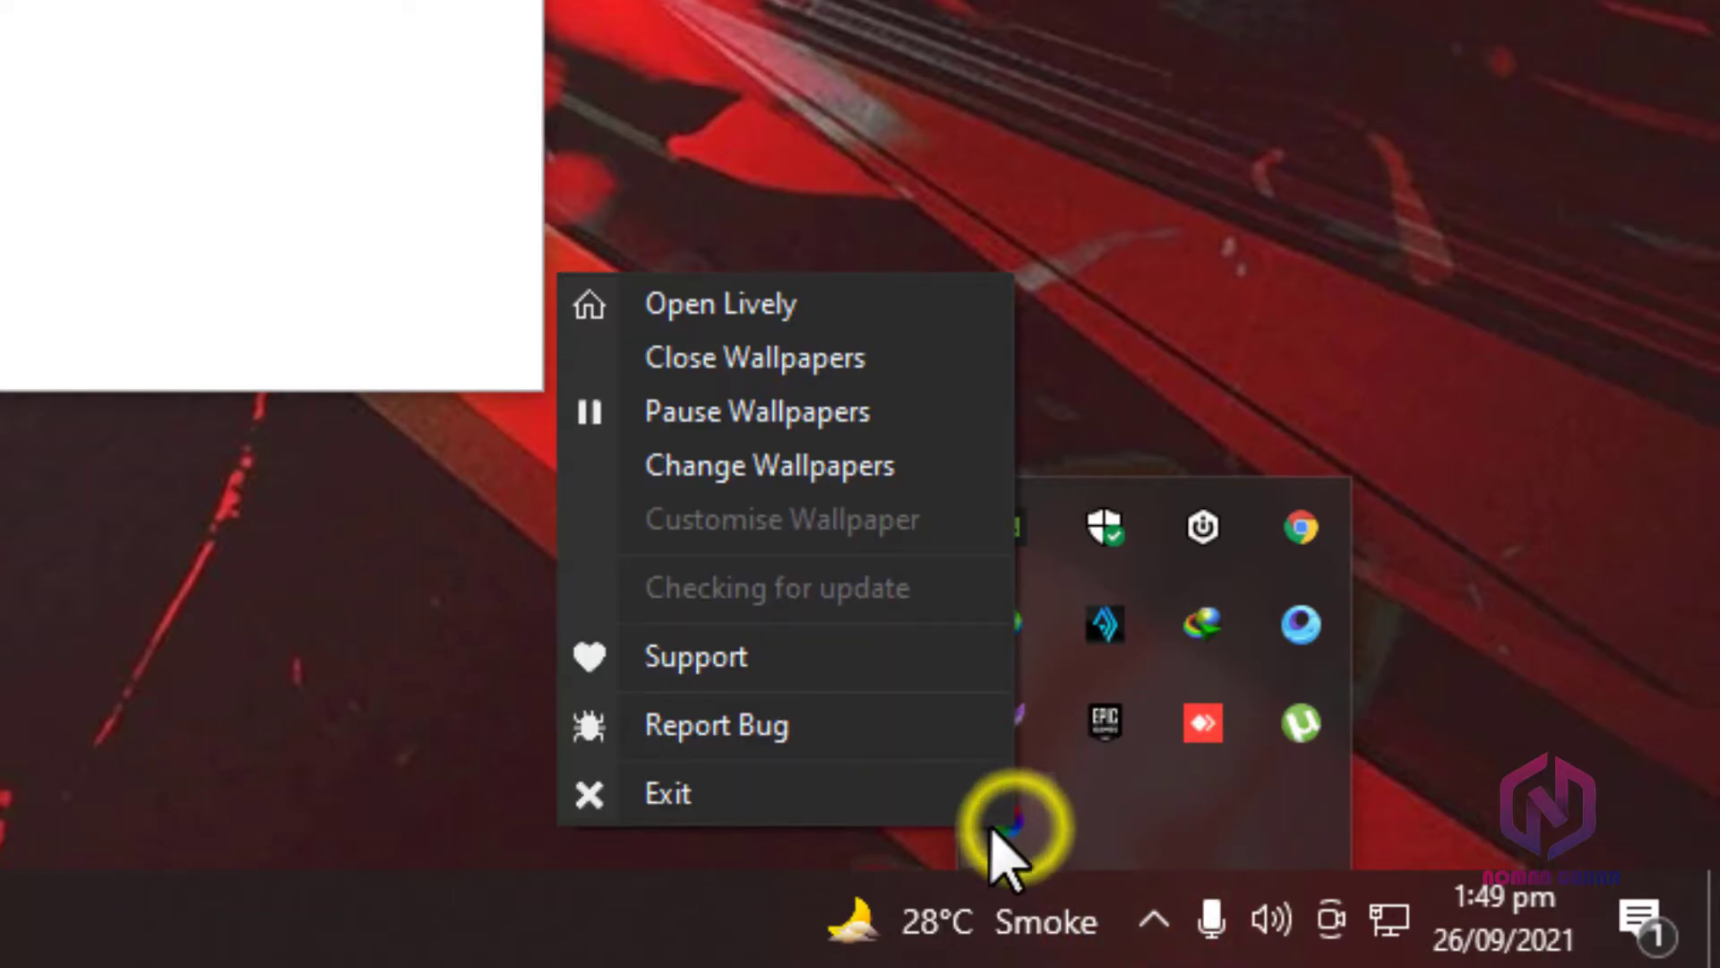
pyautogui.click(781, 316)
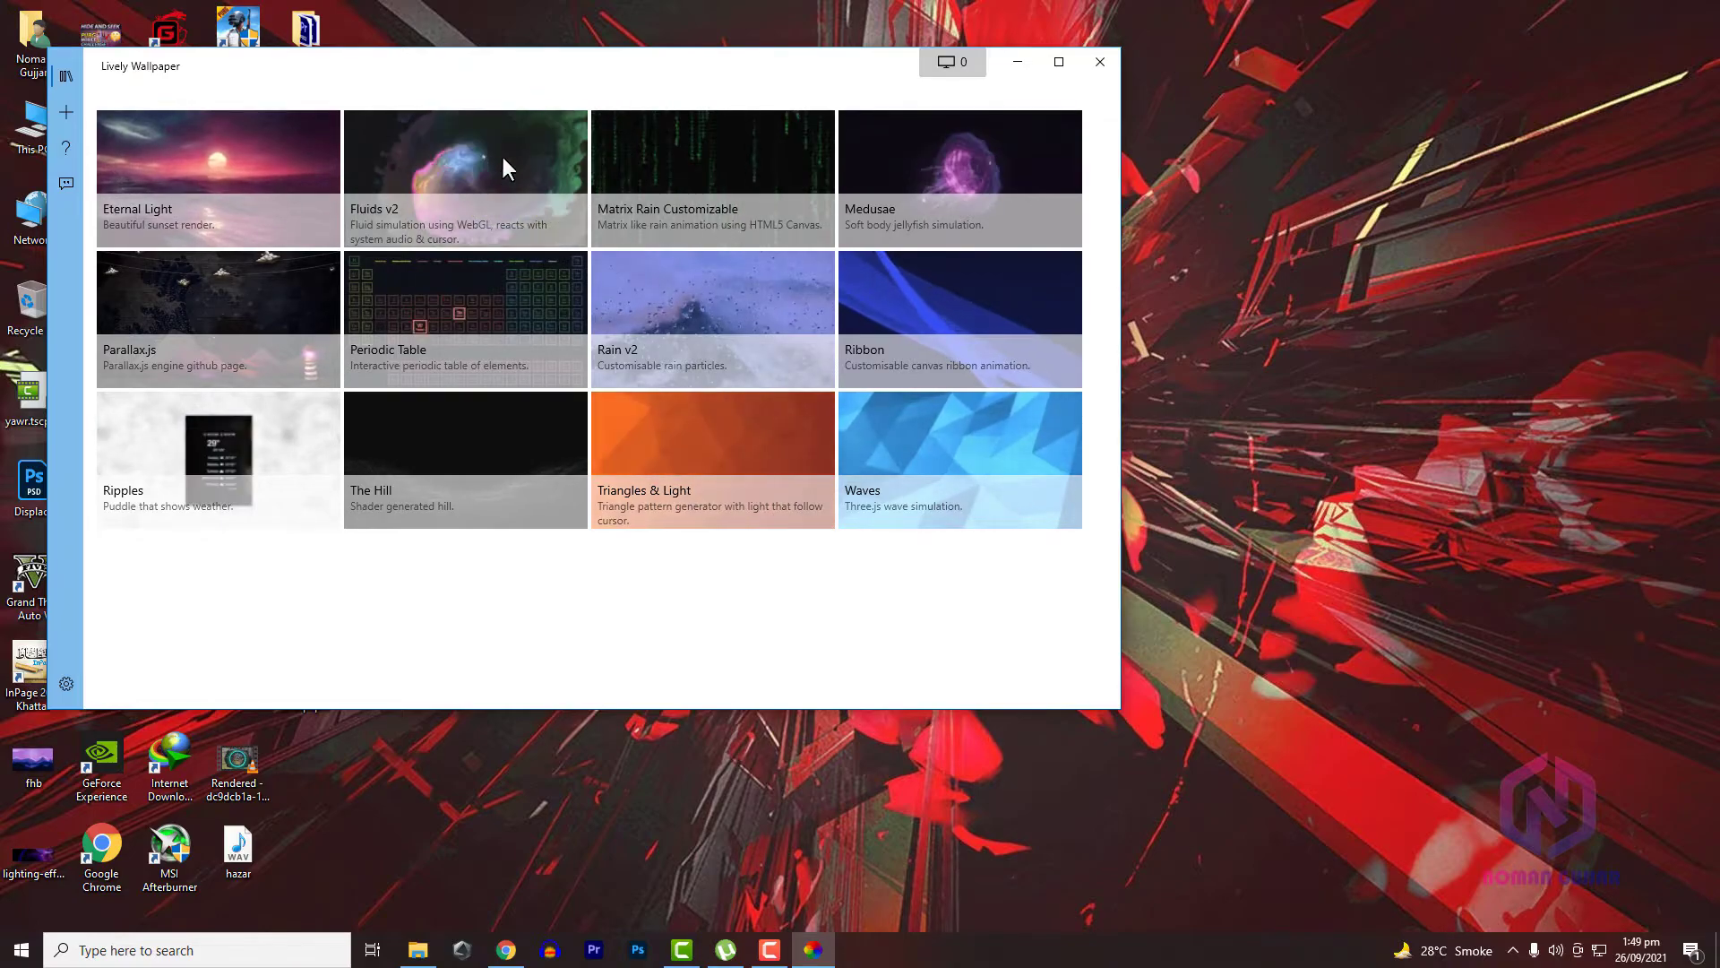
# Apply the Fluids v2 wallpaper and try out its cursor-reactive animation on the desktop
pyautogui.click(504, 161)
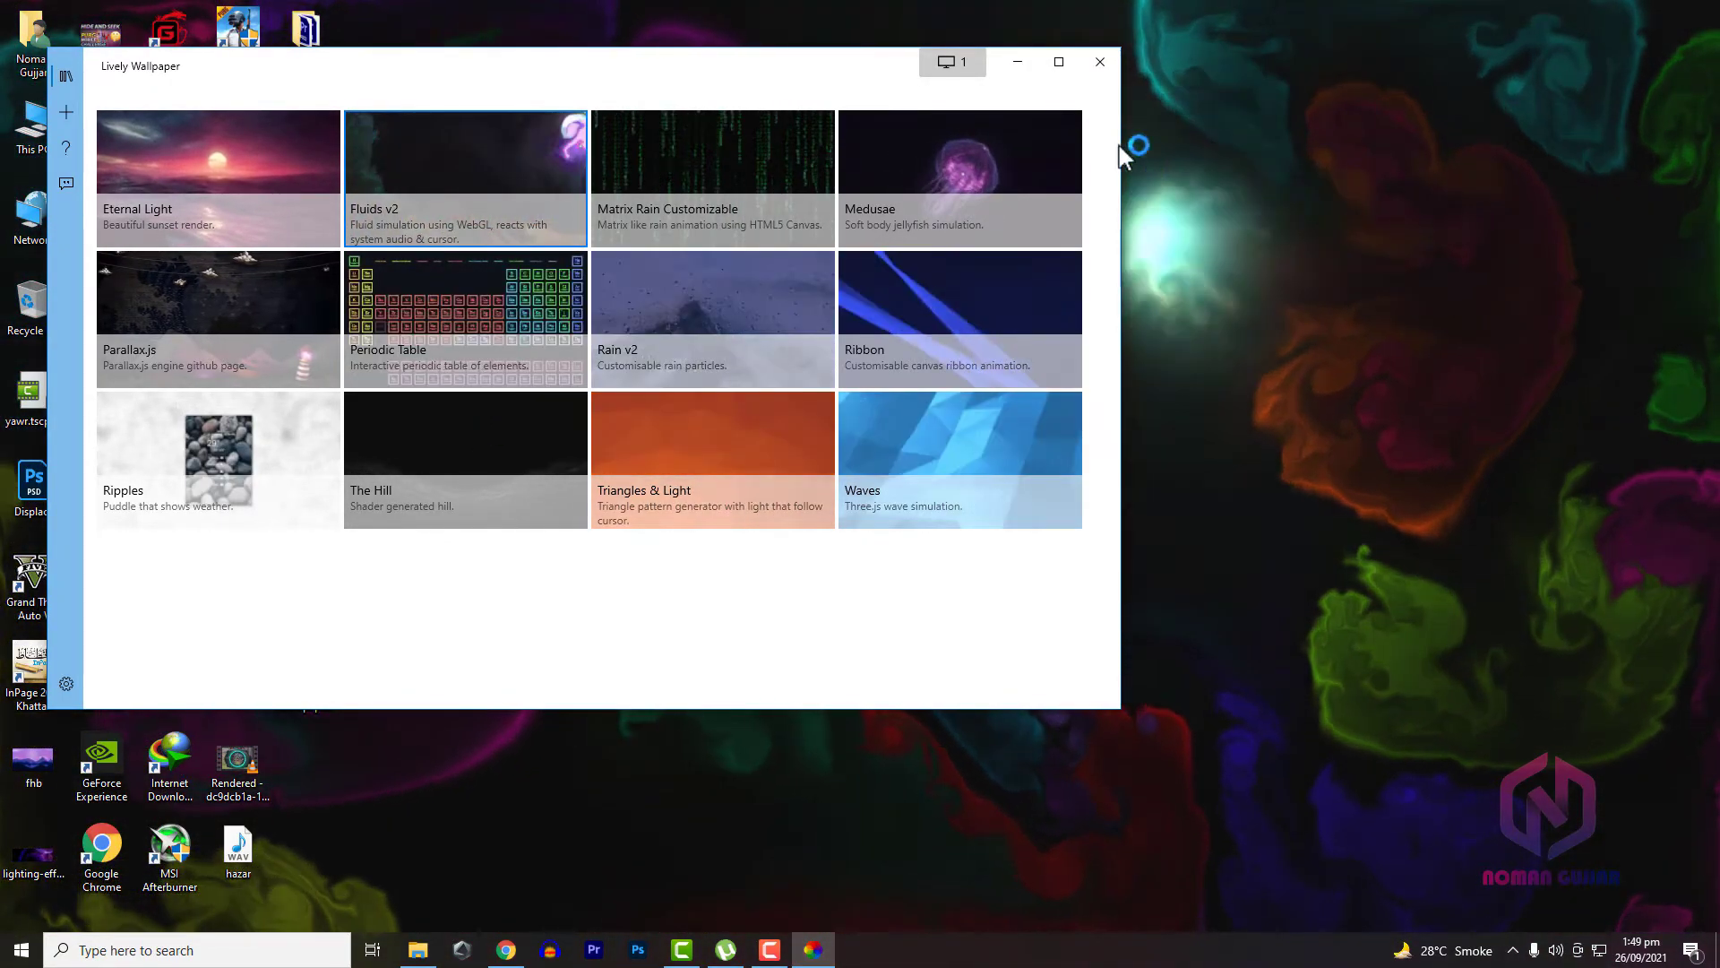
pyautogui.click(1096, 66)
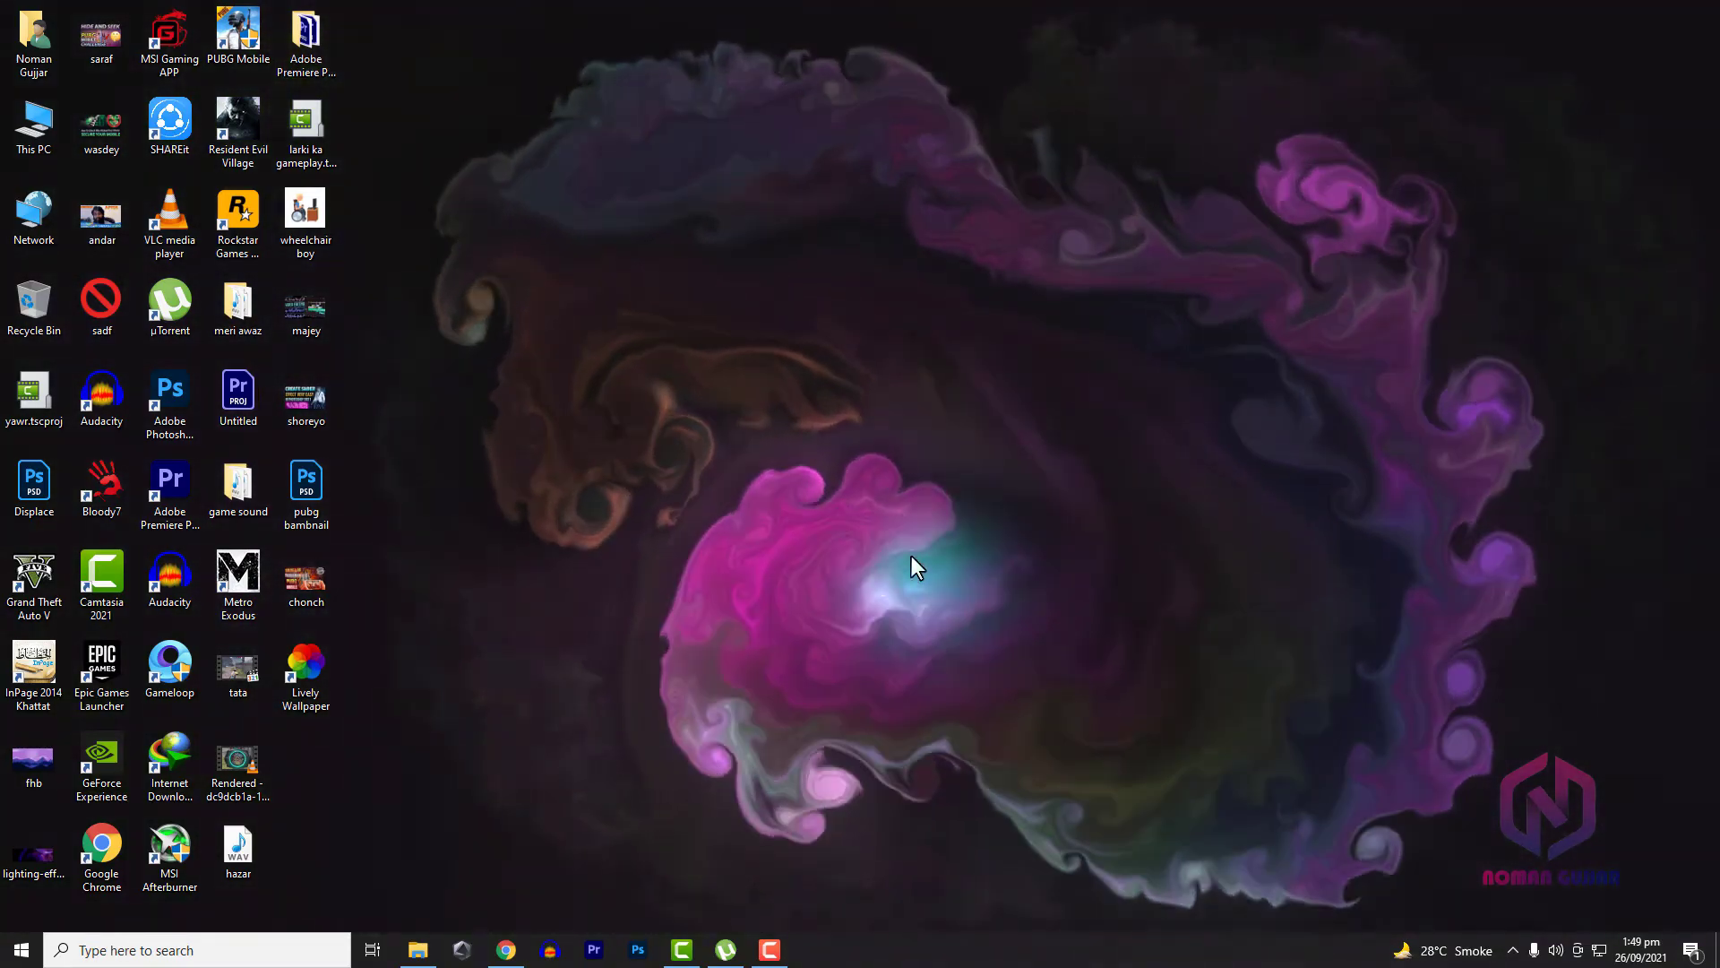
pyautogui.moveTo(952, 367); pyautogui.dragTo(783, 534)
pyautogui.moveTo(1125, 380); pyautogui.dragTo(724, 613)
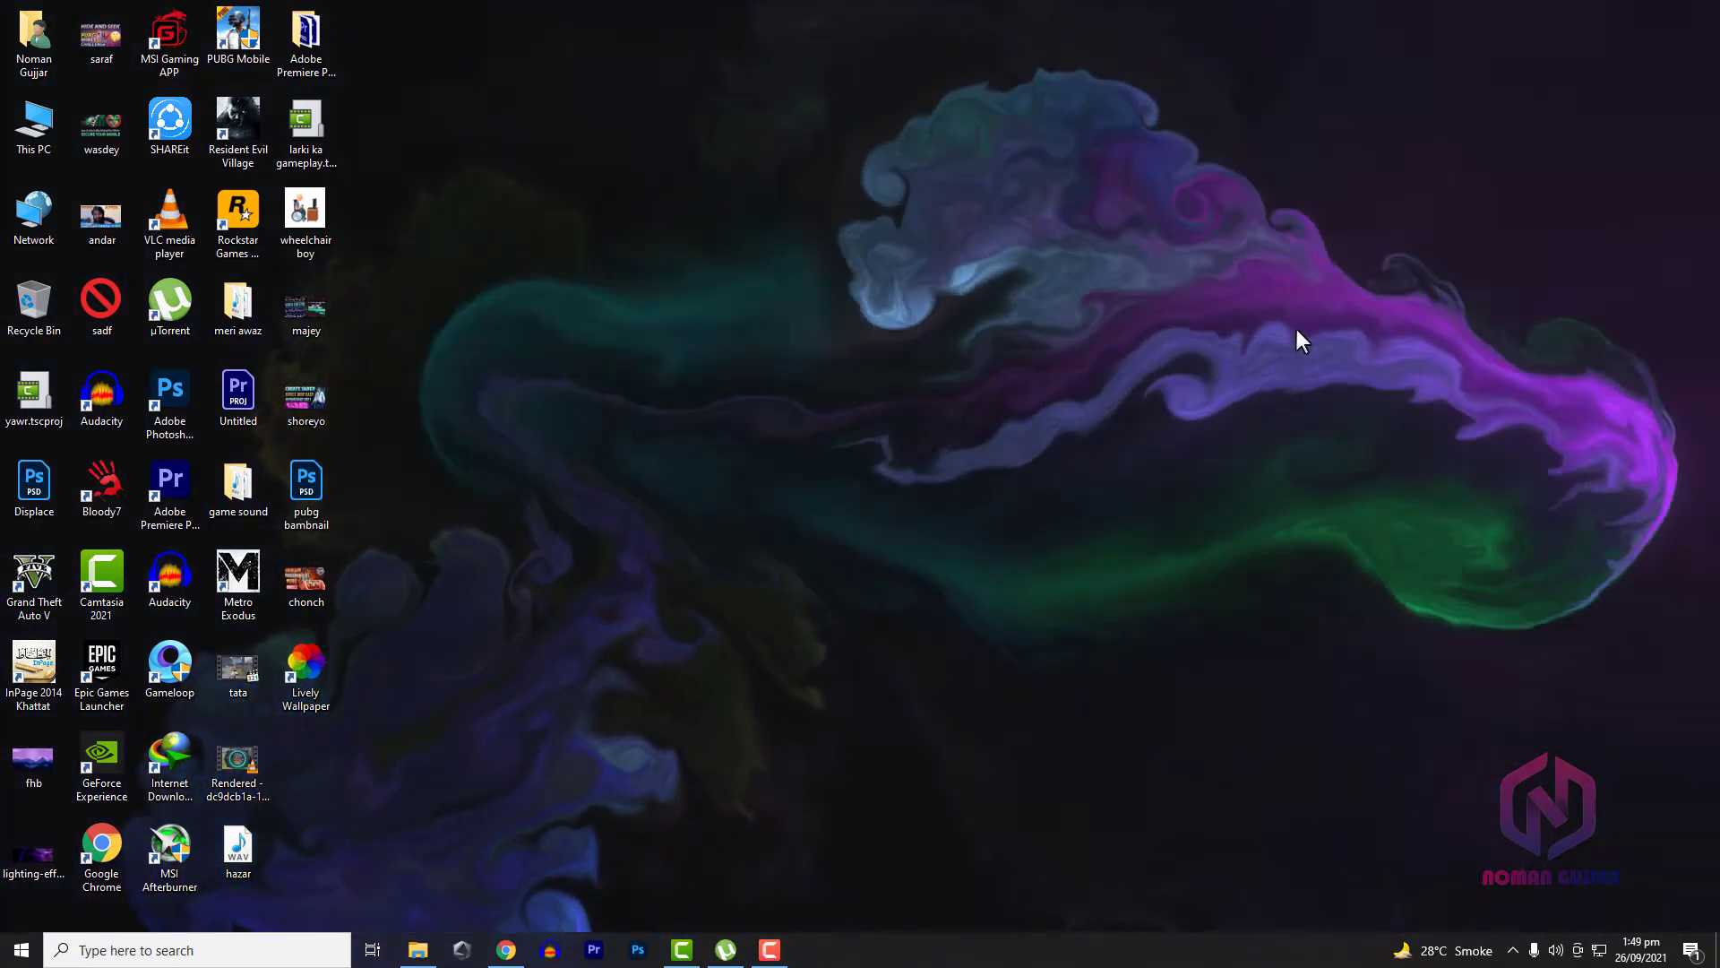